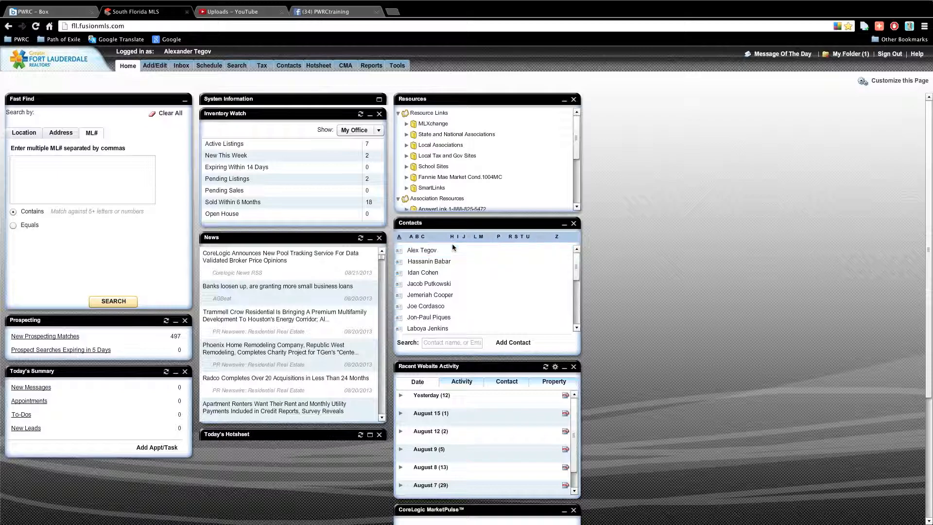
Open the client's contact record from the Home page Contacts widget
left_click(490, 250)
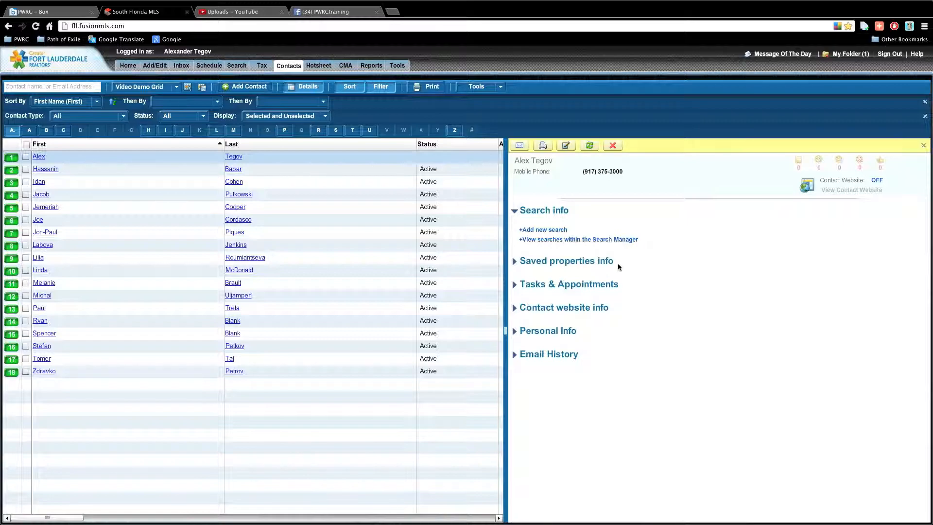
Open the Add New Search dialog from the contact's Search info section
mouse_move(229, 68)
left_click(548, 230)
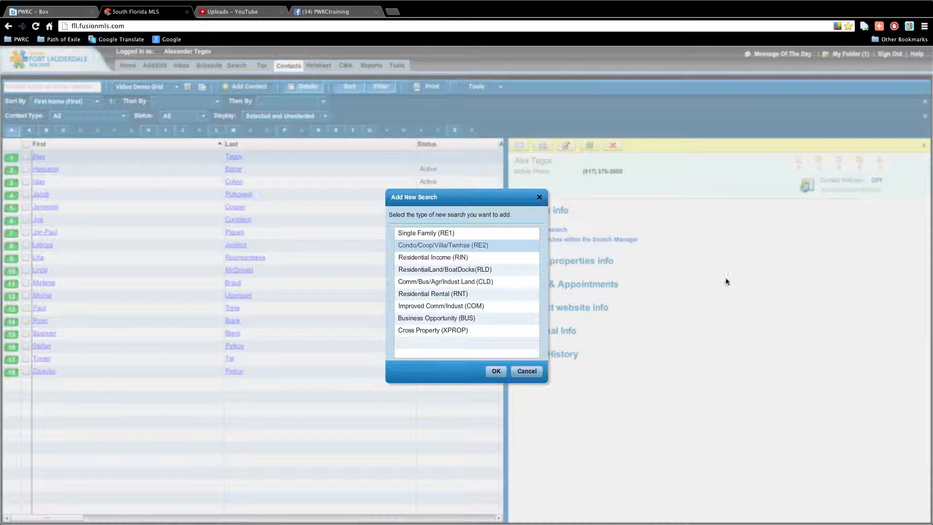
Choose Single Family (RE1) as the search type and open its criteria form
left_click(413, 232)
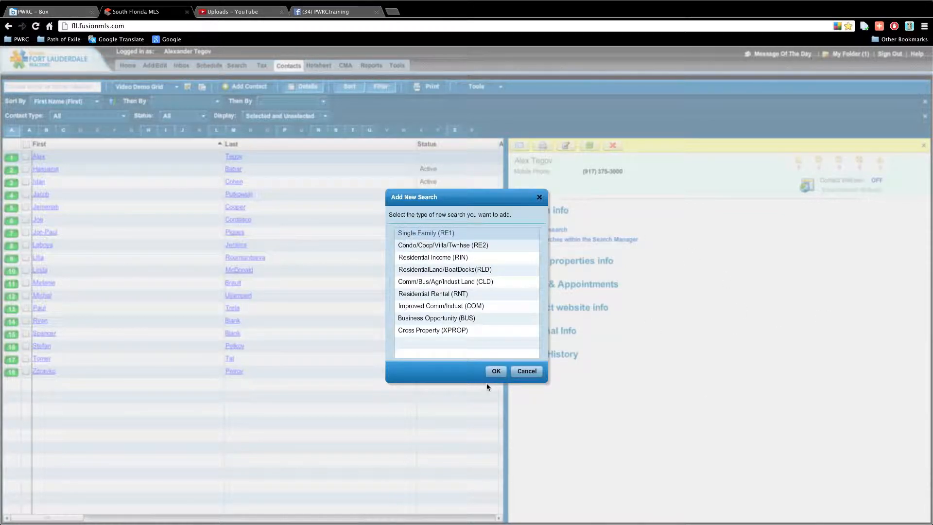
left_click(495, 373)
left_click(495, 373)
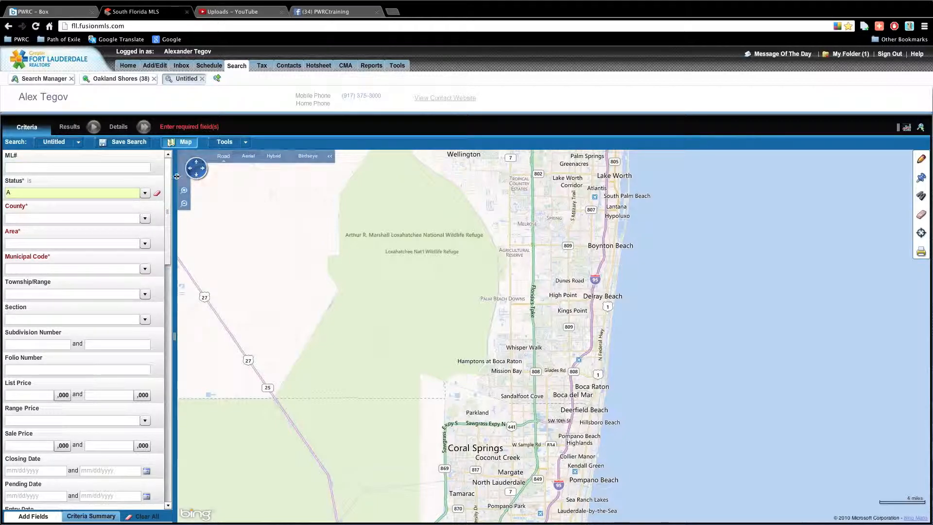
Set the County criterion to BROWARD and PALMBCH
mouse_move(169, 180)
left_mouse_down()
mouse_move(170, 203)
mouse_move(175, 168)
left_mouse_up()
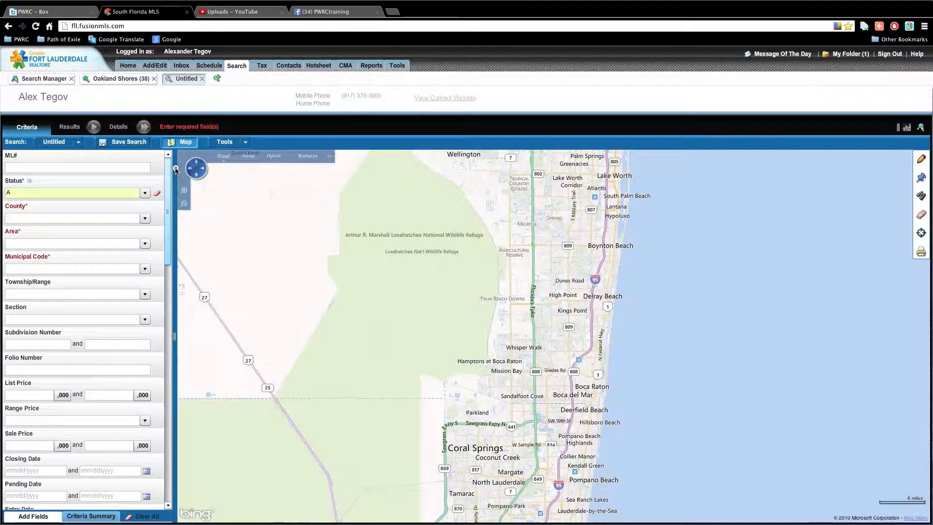
left_click(145, 218)
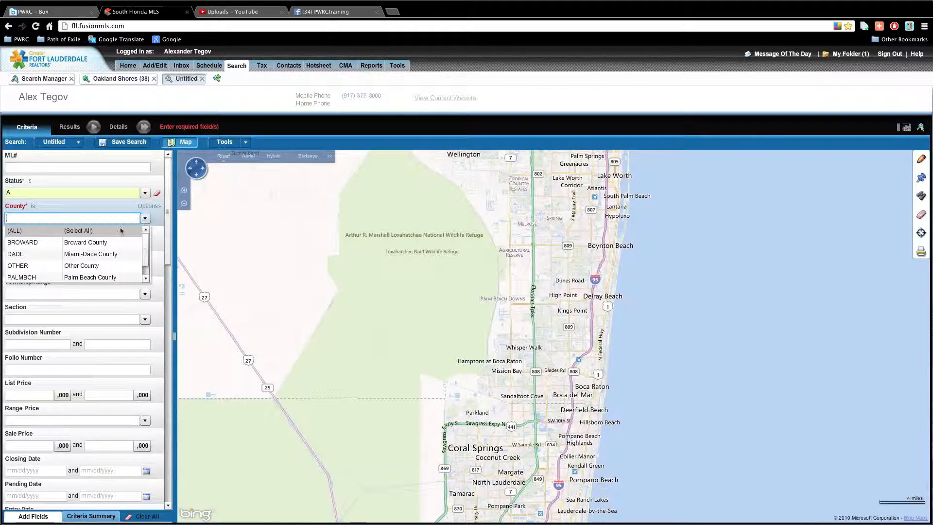
left_click(84, 242)
left_click(96, 278)
left_click(218, 278)
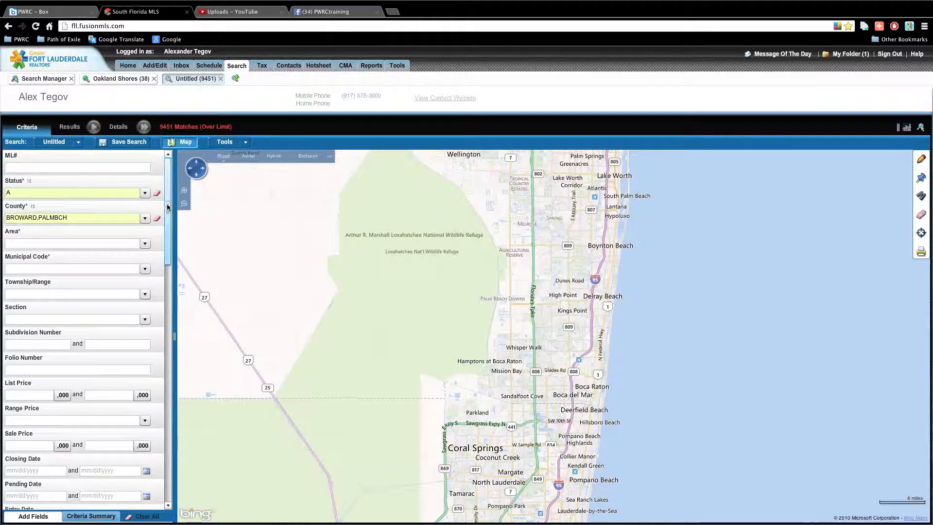
Enter a Sale Price range of 300 to 500
scroll(169, 203, "down", 1)
scroll(169, 200, "up", 1)
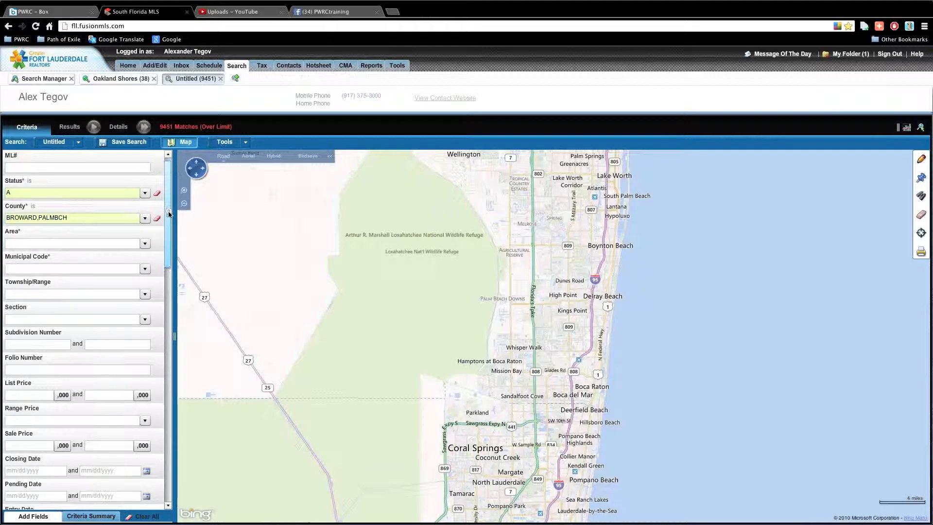
scroll(169, 213, "down", 1)
scroll(168, 216, "down", 4)
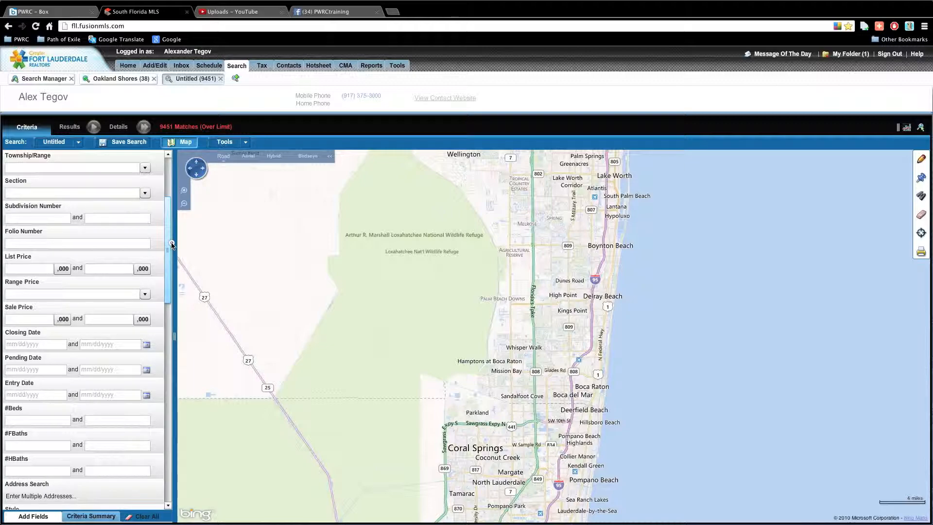
left_click_drag(172, 242, 189, 178)
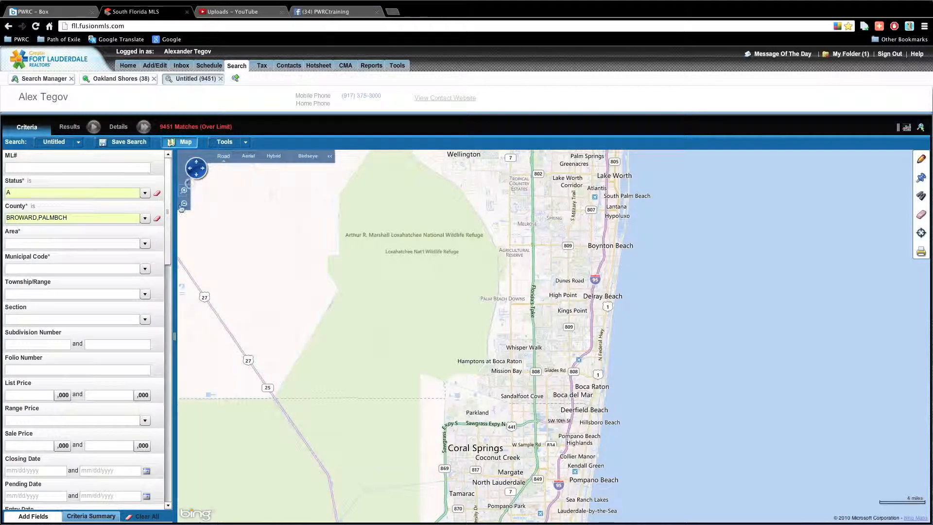
scroll(164, 242, "down", 5)
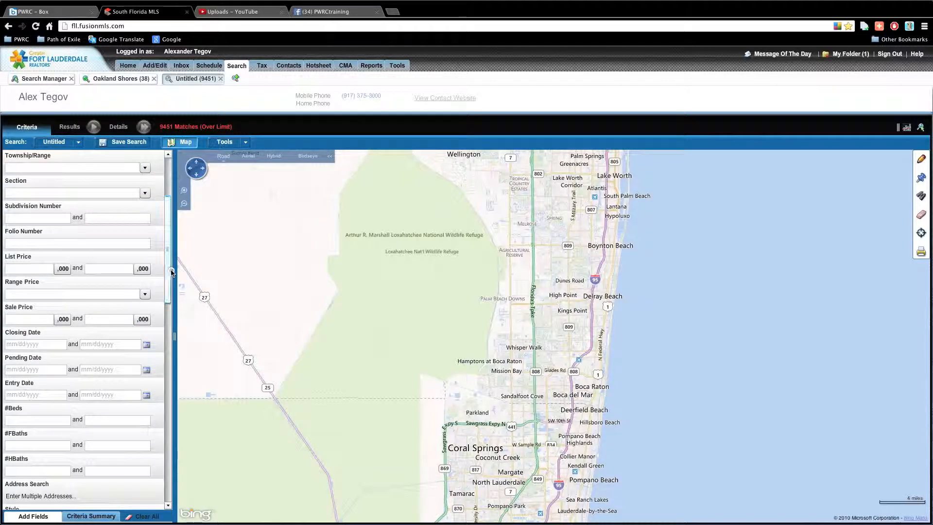
left_click(29, 320)
type("300")
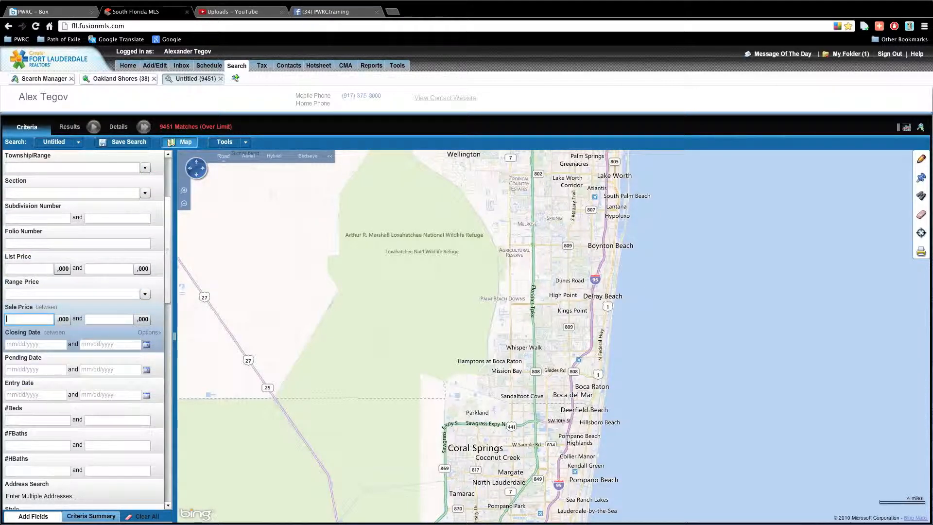
left_click(88, 319)
type("500")
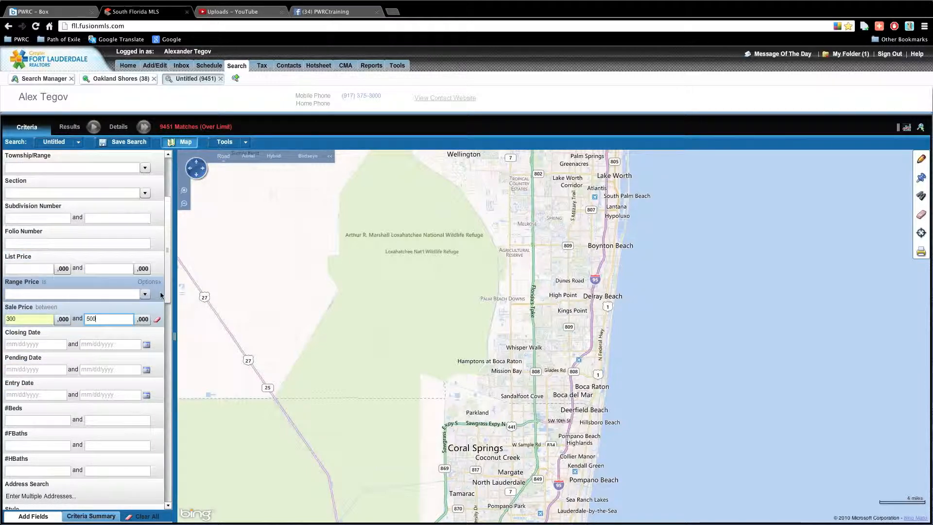
Set City Name to BOCA
scroll(161, 295, "down", 3)
left_click(24, 471)
type("BOCA")
key("Tab")
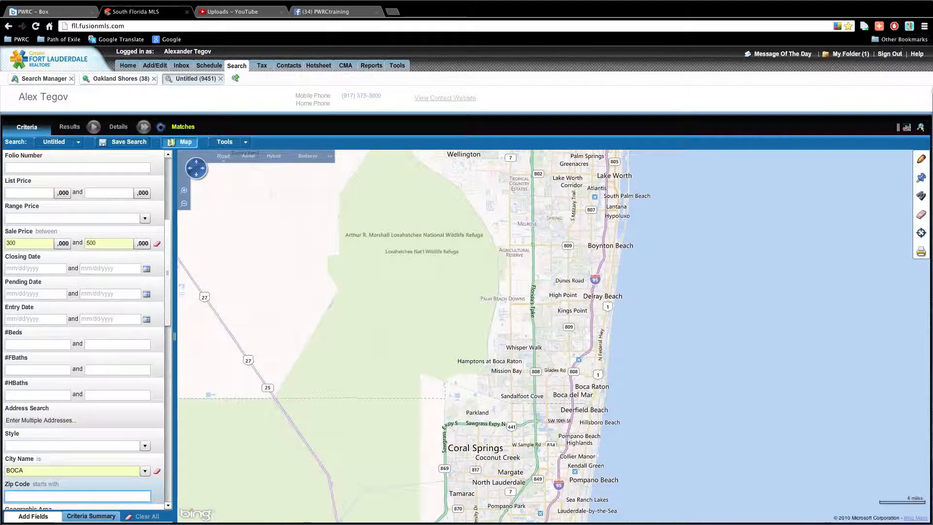
mouse_move(911, 17)
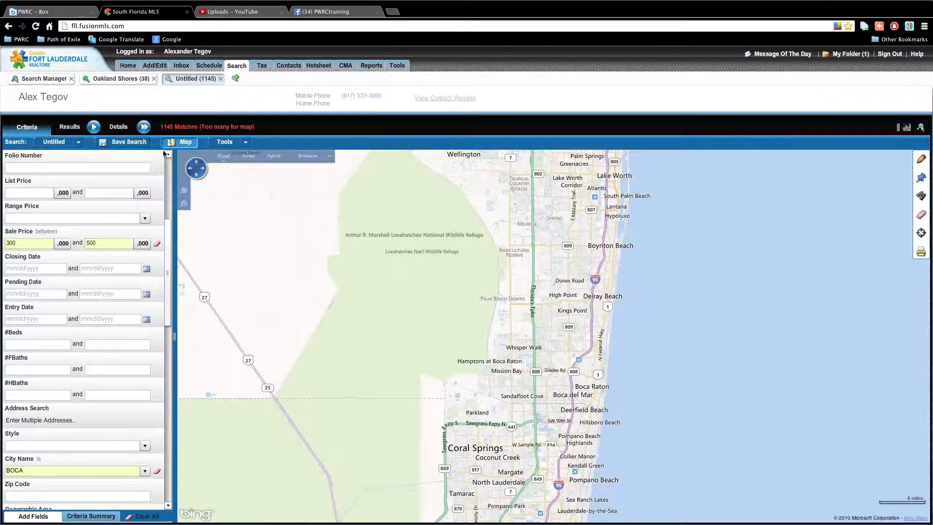
Try an upper sale price of 350, then clear the Sale Price range
left_click(96, 243)
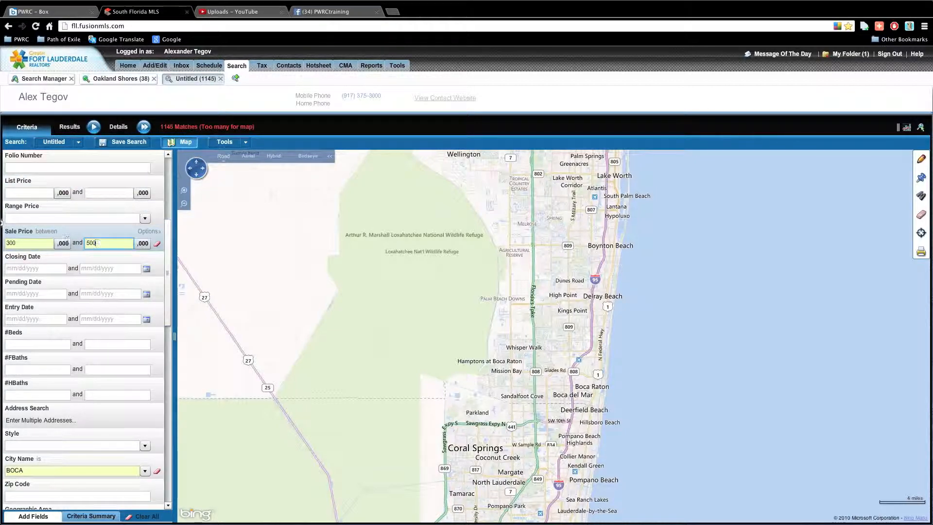
key("Tab")
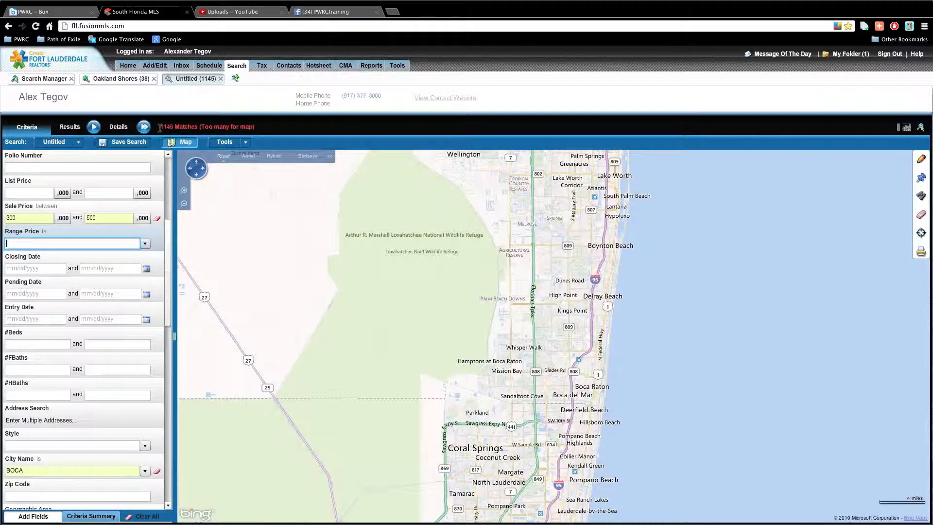
left_click_drag(160, 128, 174, 127)
left_click(170, 253)
left_click_drag(170, 252, 168, 204)
double_click(119, 370)
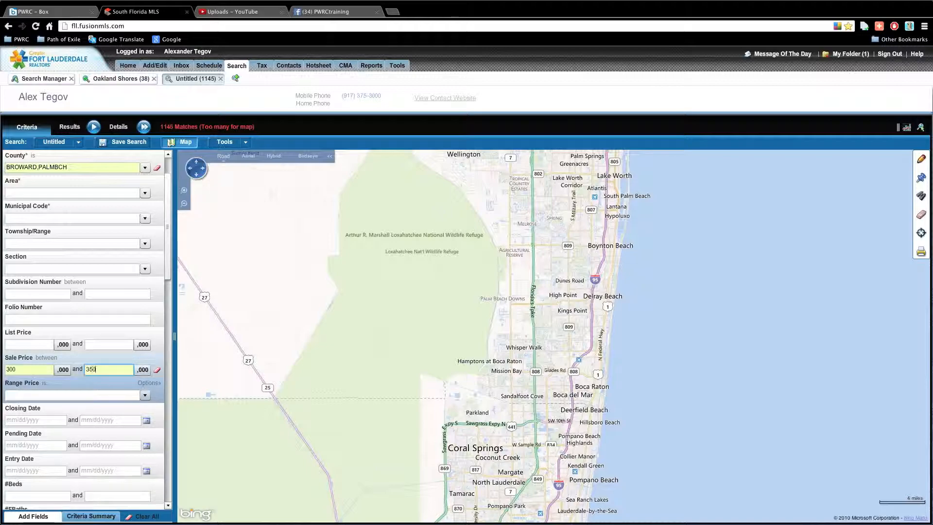
key("Tab")
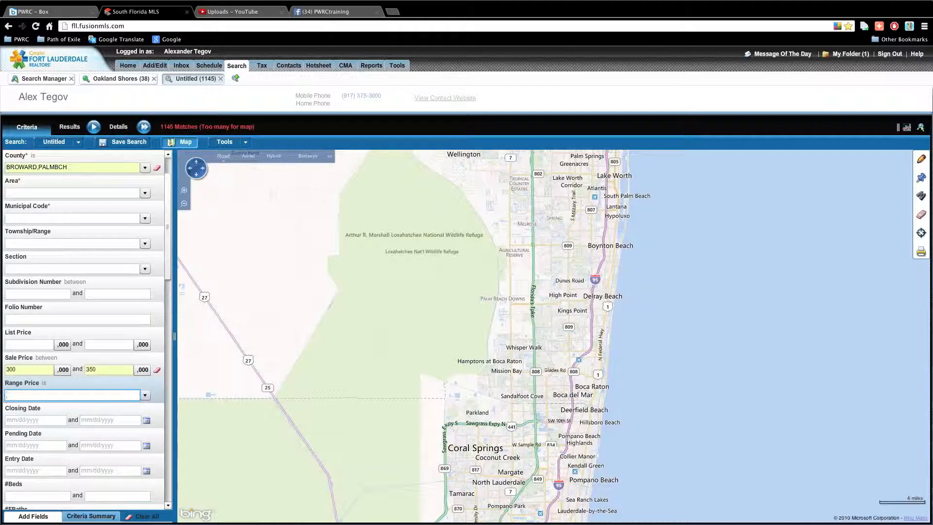
mouse_move(169, 269)
left_mouse_down()
mouse_move(173, 241)
mouse_move(177, 272)
left_mouse_up()
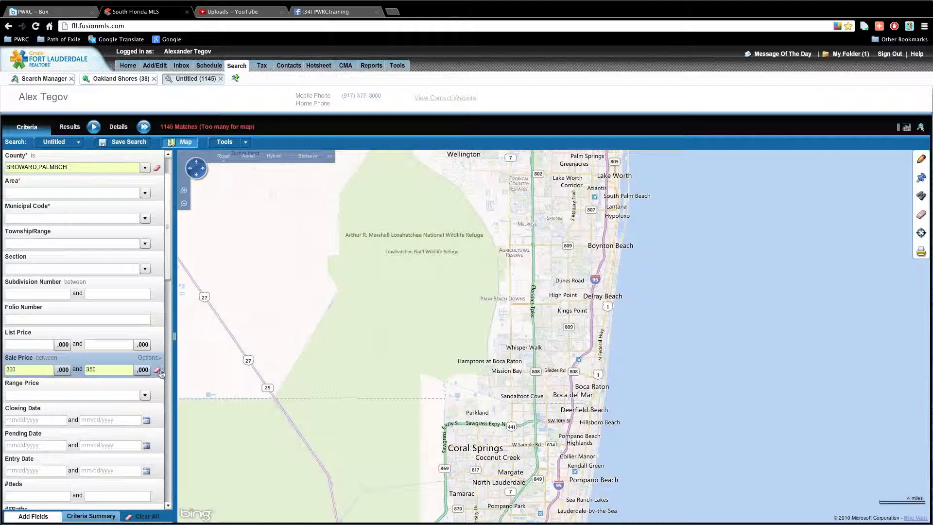
left_click(159, 370)
Enter a List Price range of 300 to 500, narrowing results to 302 matches
left_click(8, 344)
type("300")
key("Tab")
type("500")
key("Tab")
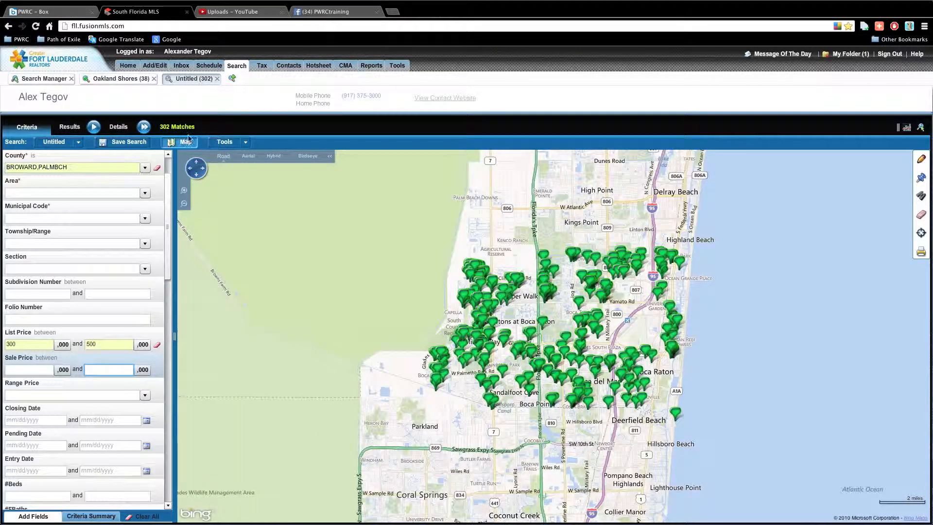
Show the 302 matching listings in the Results grid beside the map
scroll(9, 256, "up", 2)
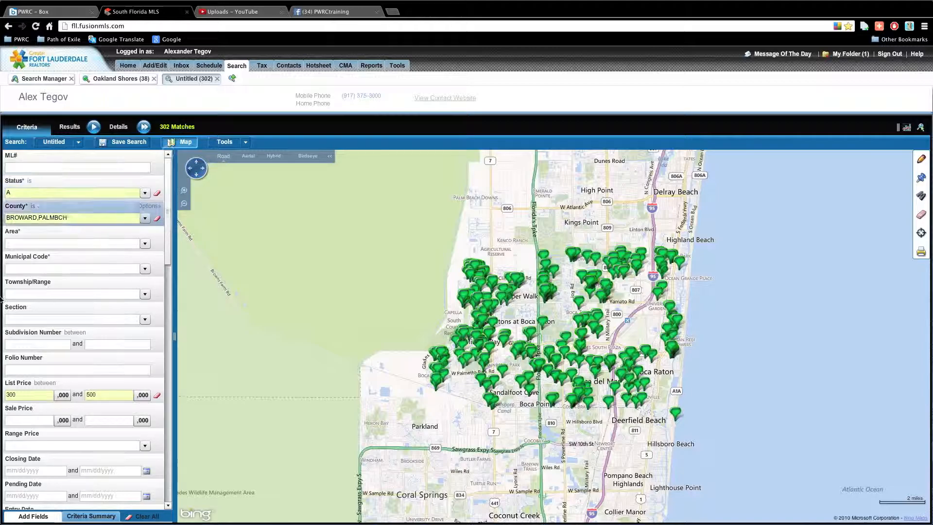
scroll(151, 501, "down", 13)
scroll(150, 501, "down", 5)
scroll(151, 501, "up", 20)
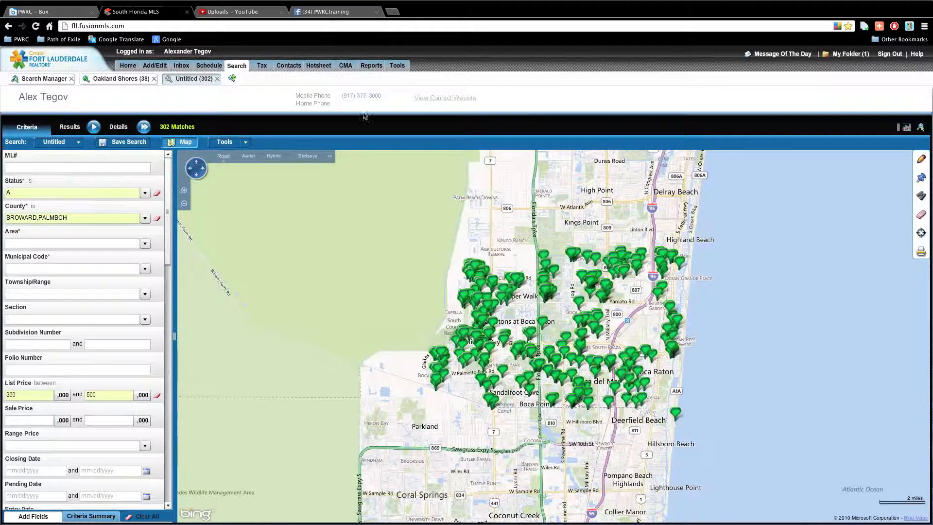
left_click(73, 126)
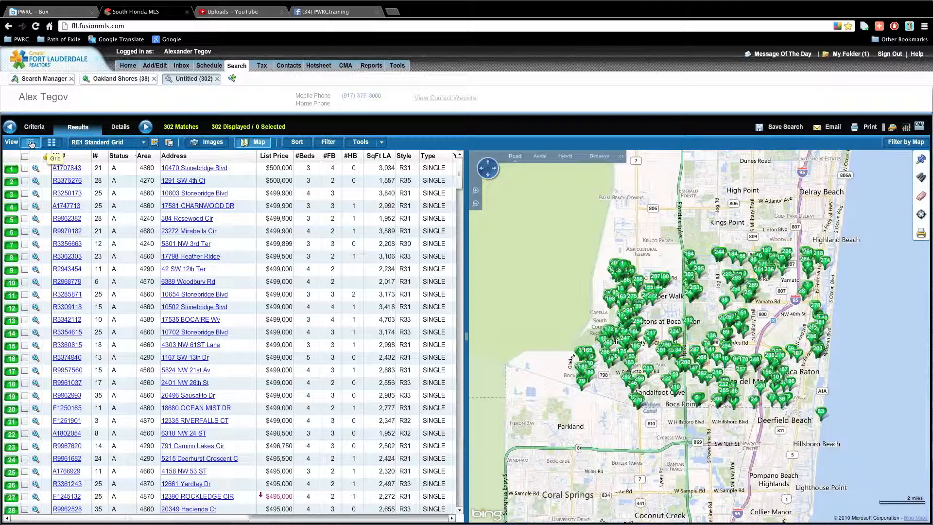
left_click(51, 142)
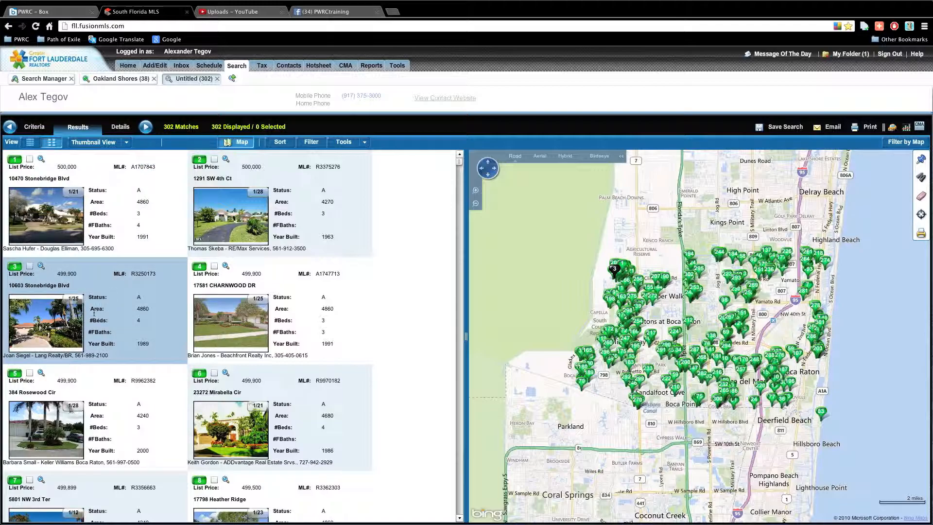
scroll(43, 330, "down", 10)
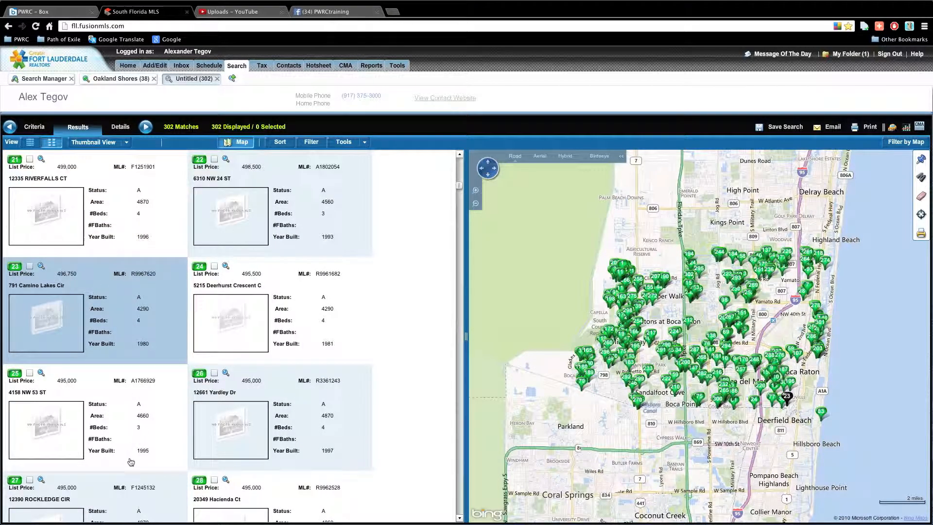
scroll(138, 447, "up", 4)
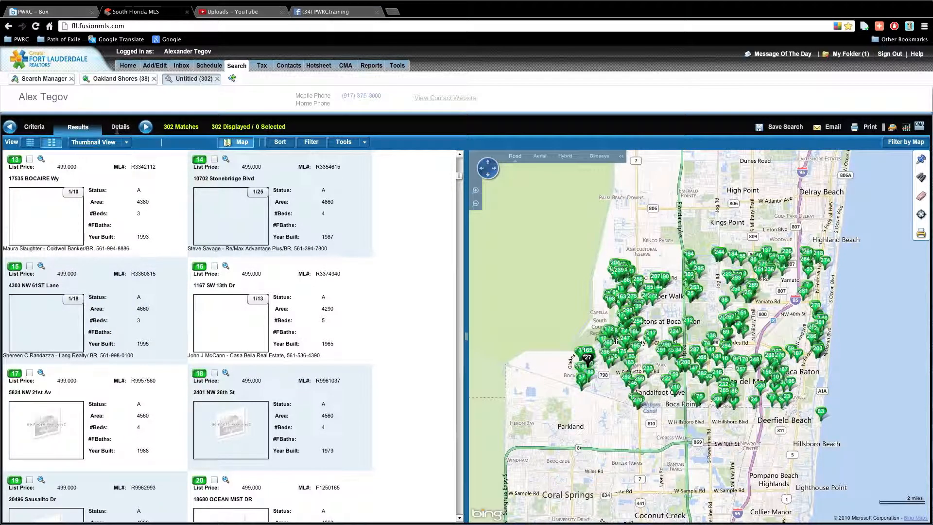
left_click(51, 142)
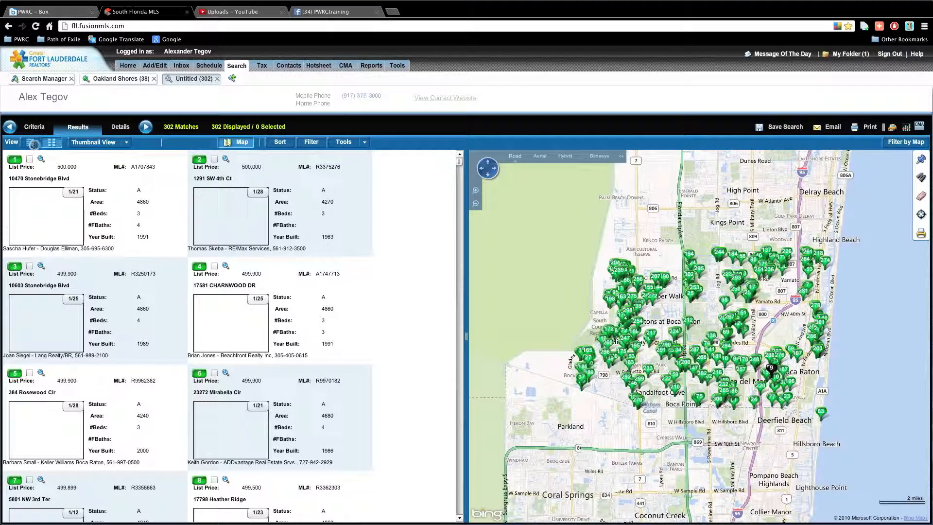
left_click(31, 143)
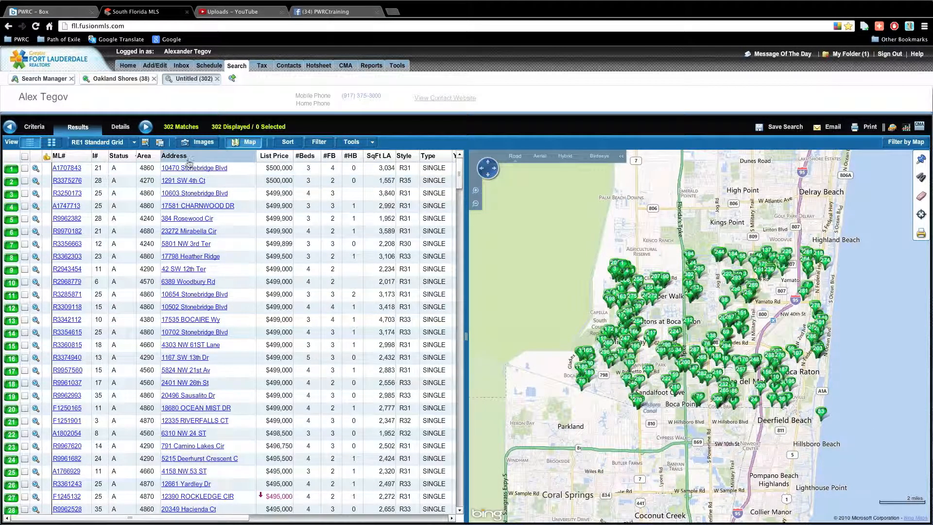
left_click(137, 142)
left_click(137, 143)
left_click(145, 142)
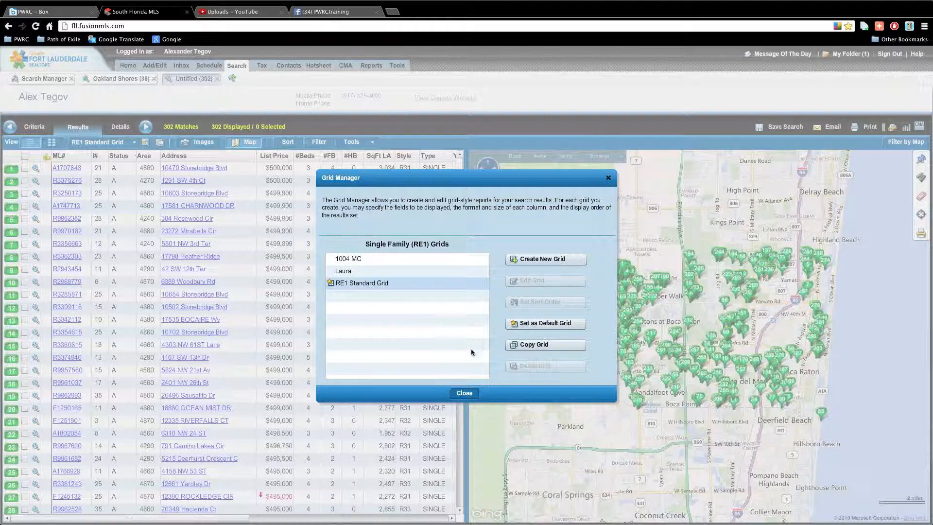
left_click(468, 391)
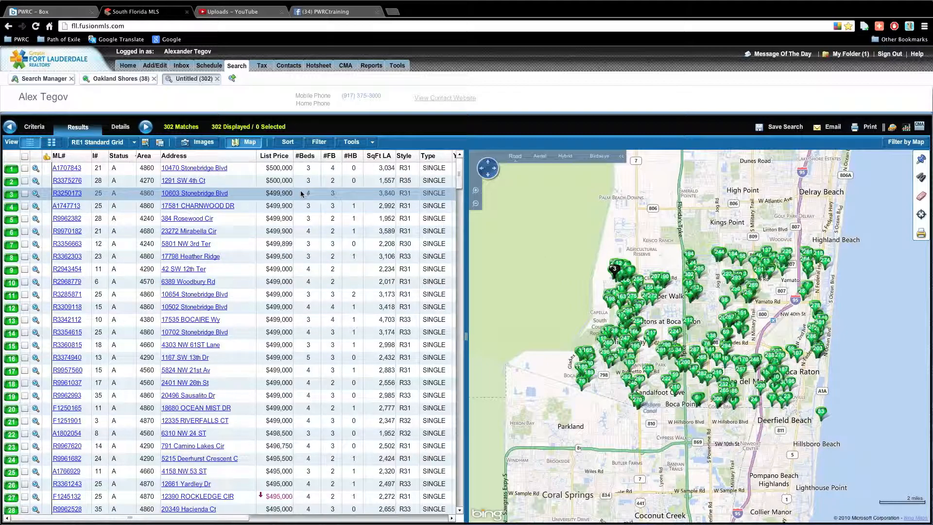
Start Save Search, relink it to the client's contact, and name it 'SFH Boca 300-500k'
left_click(778, 128)
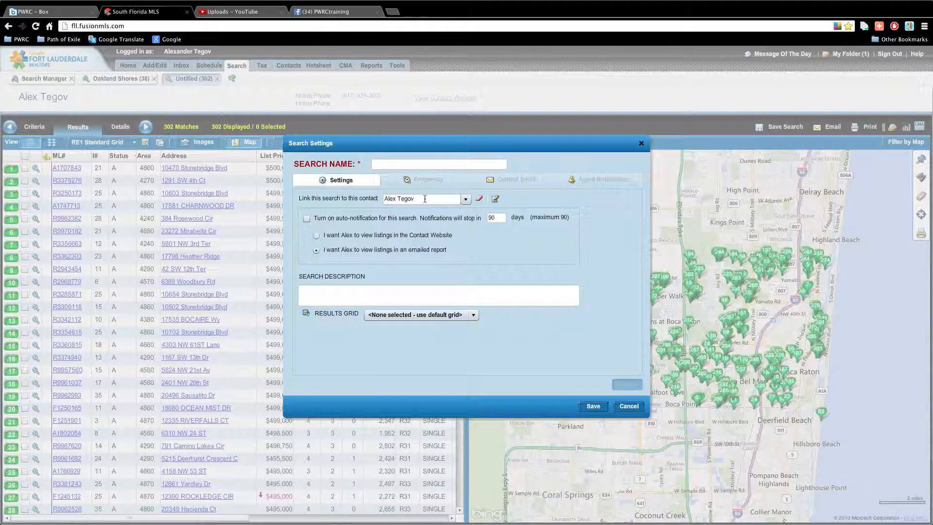
left_click(458, 203)
left_click(479, 198)
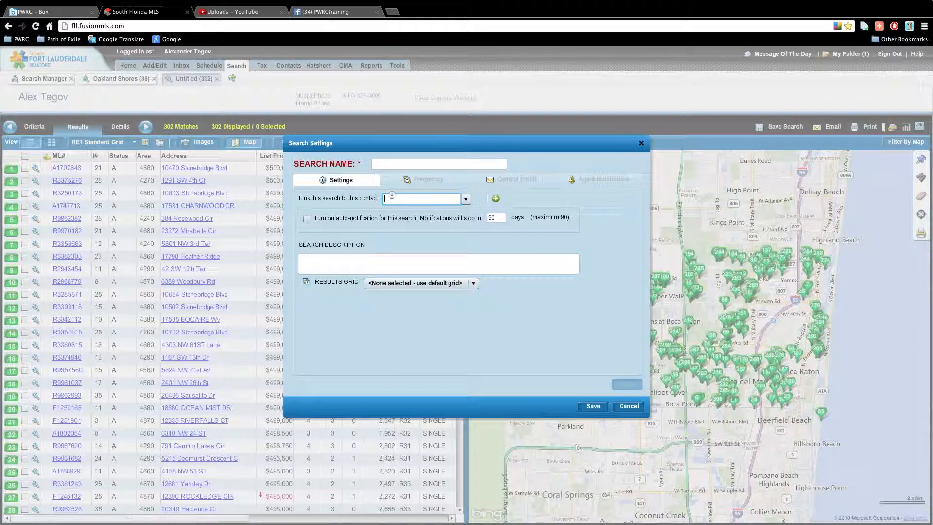
type("alex")
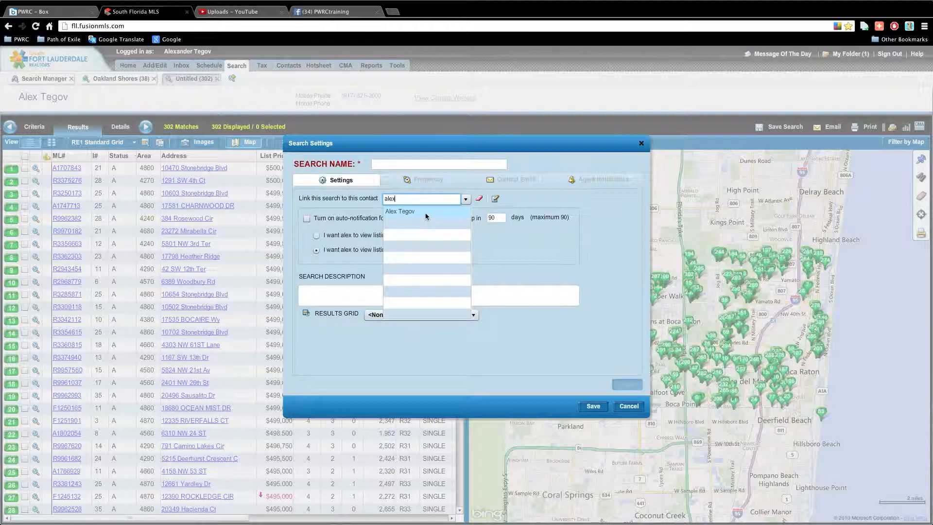
left_click(426, 213)
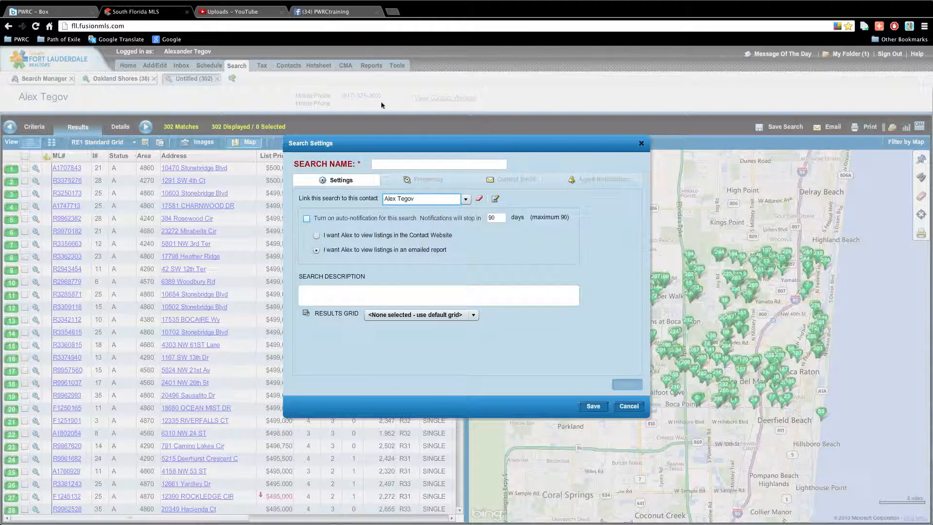
left_click(381, 164)
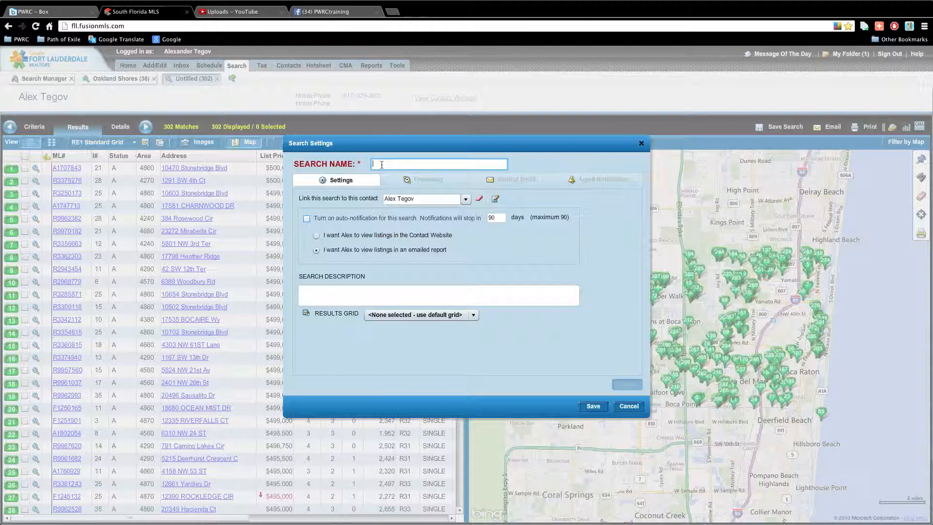
type("SFH")
type(" Boca vd")
type("300-500k")
Turn on auto-notification for the search and select the 90-day stop period
left_click(397, 221)
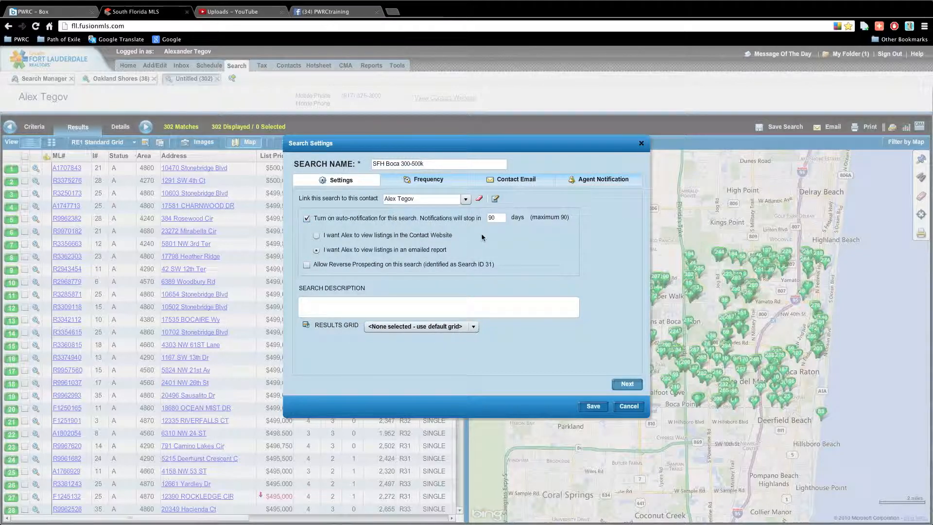
double_click(492, 218)
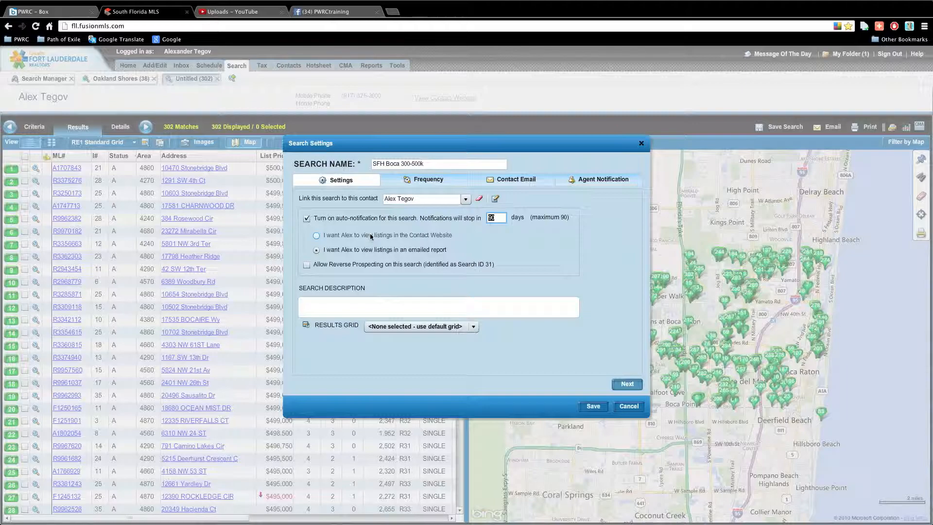
Send listings to the client's Contact Website, leaving the Results Grid choice unchanged
left_click(427, 236)
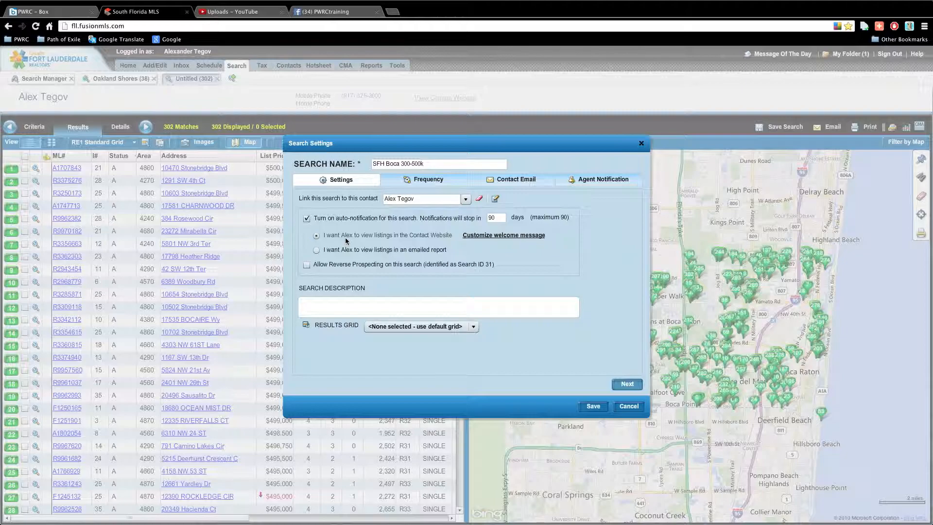
left_click(473, 328)
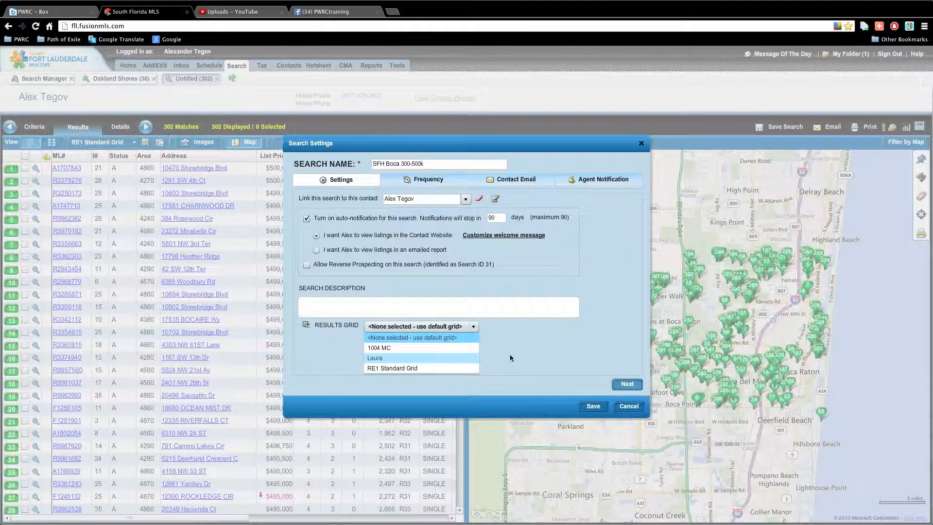
left_click(523, 353)
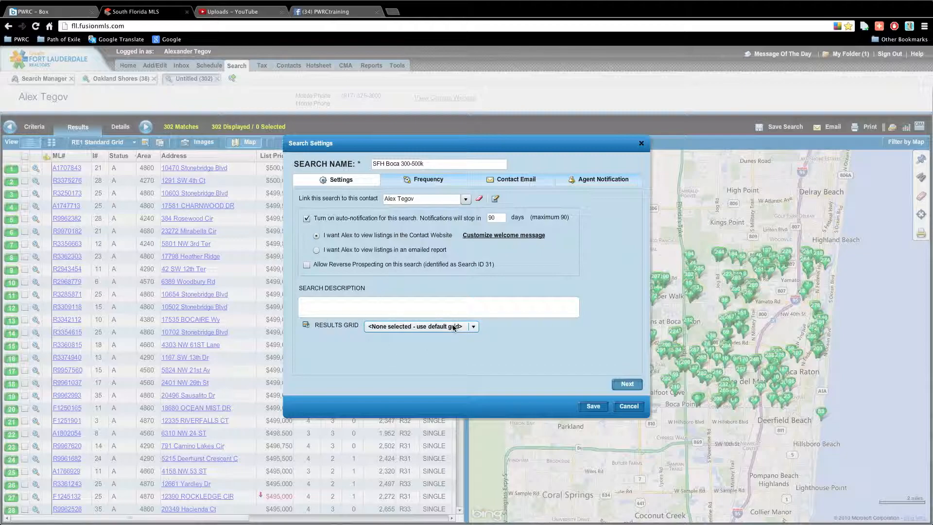
Compare the daily Frequency tab with Settings, then view the Contact Email settings
left_click(426, 179)
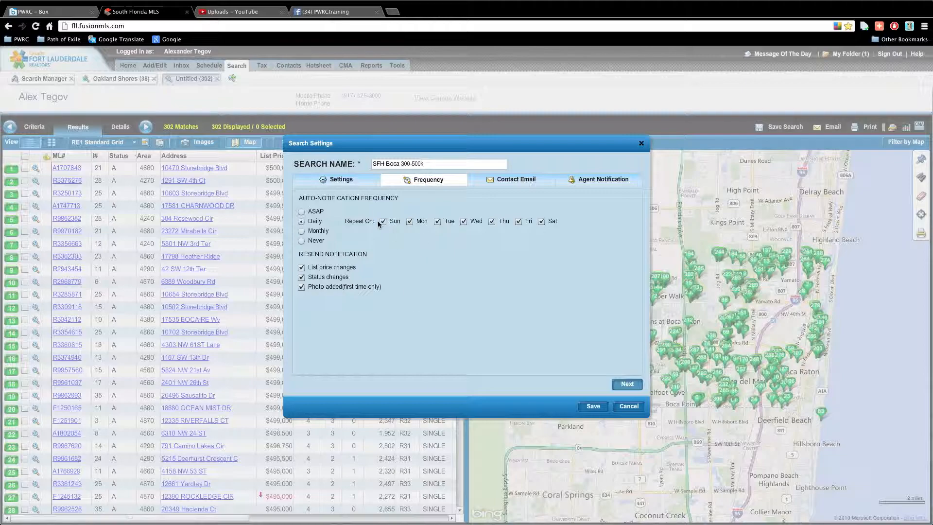
left_click(362, 182)
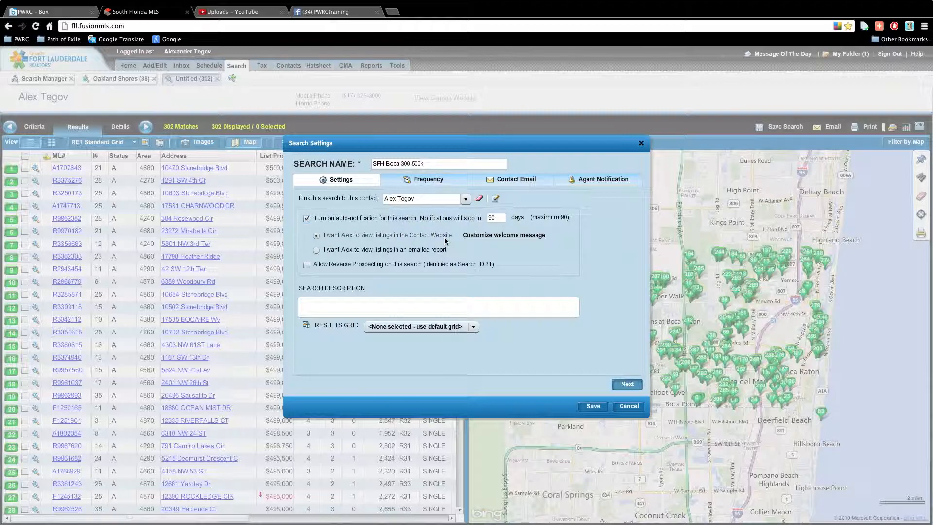
left_click(420, 179)
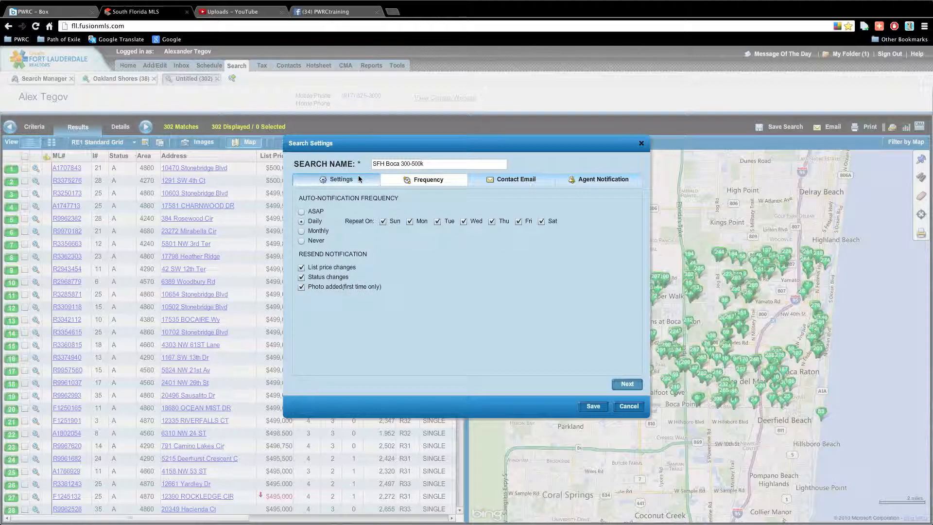
left_click(340, 179)
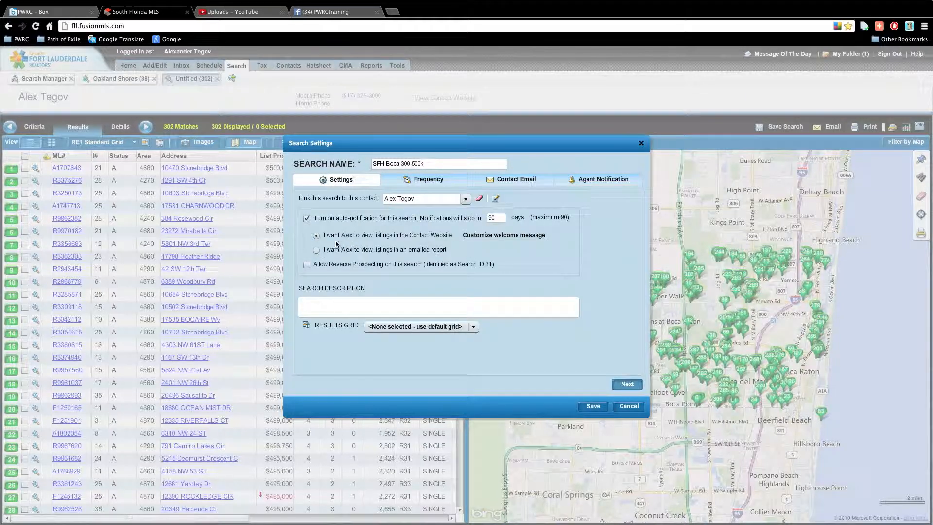
left_click(427, 180)
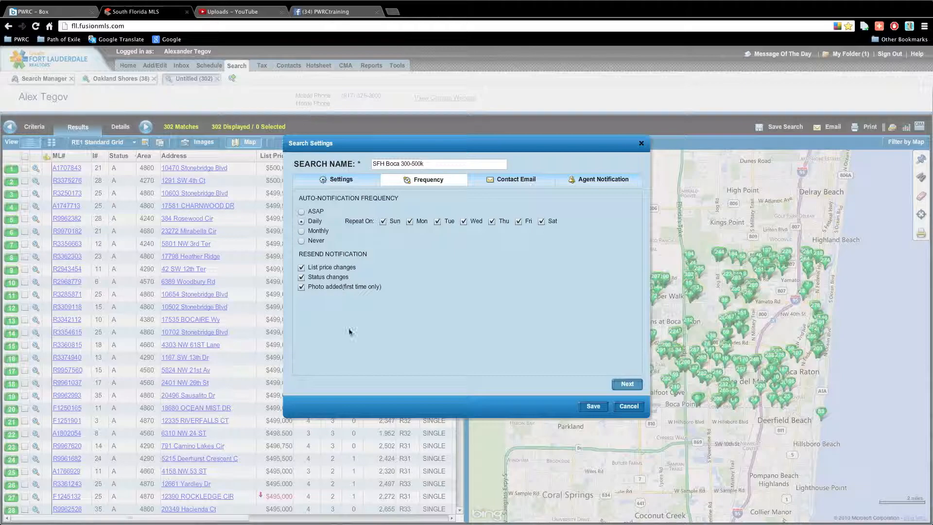
left_click(500, 184)
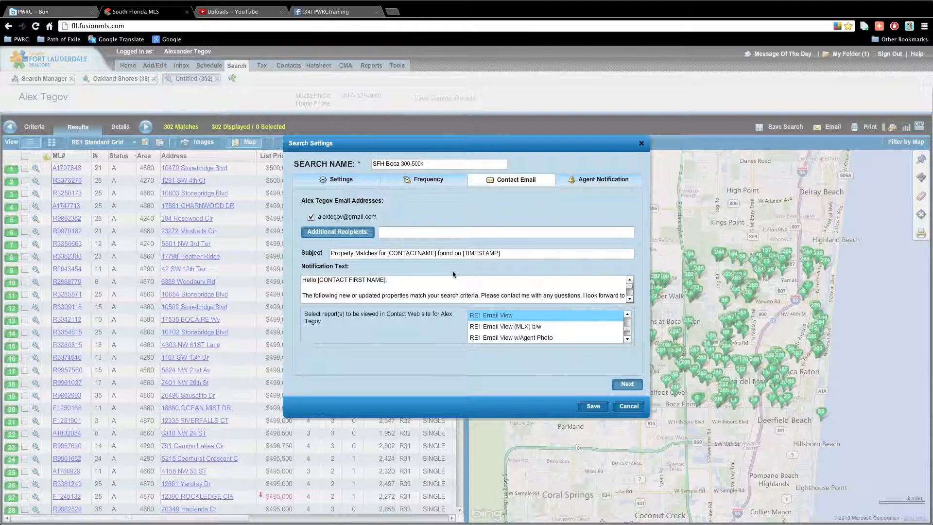
Read through the notification message text from end back to start
left_click(520, 287)
left_click(629, 299)
left_click(629, 299)
left_click(629, 281)
left_click(630, 281)
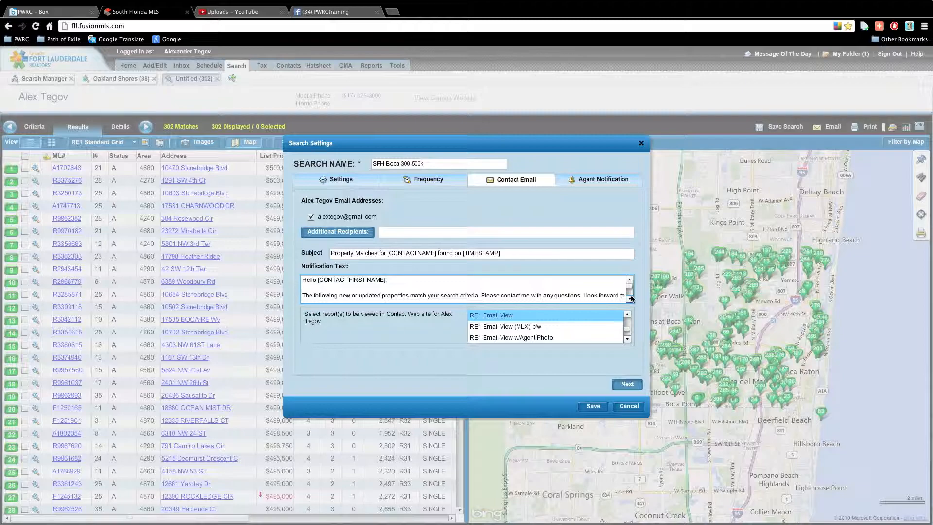
Browse down the report list as far as the RE1 Email View reports
left_click_drag(627, 329, 629, 318)
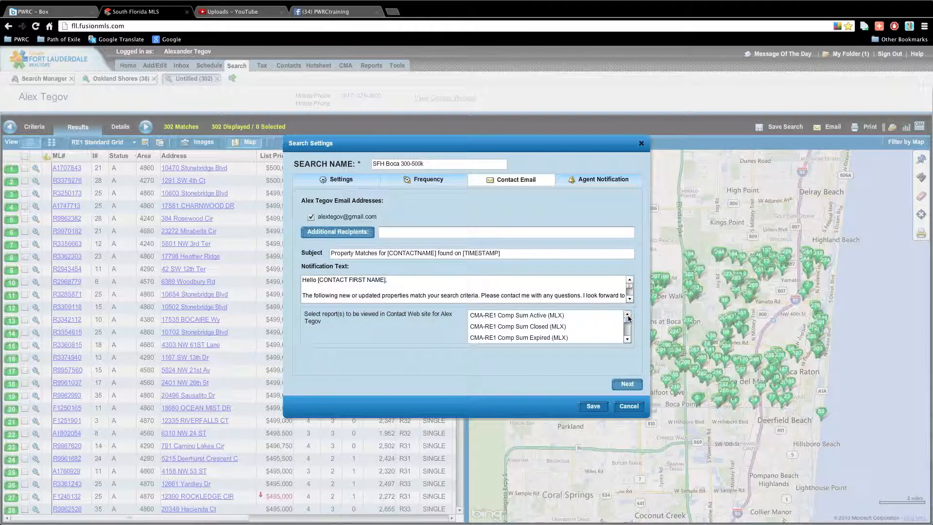
left_click(628, 339)
left_click(627, 340)
left_click(627, 340)
left_click(627, 339)
left_click(628, 339)
left_click(627, 340)
left_click(629, 340)
left_click(628, 340)
left_click(628, 340)
left_click(629, 340)
left_click(628, 341)
left_click(628, 340)
left_click(628, 340)
left_click(629, 341)
left_click(629, 340)
left_click(629, 340)
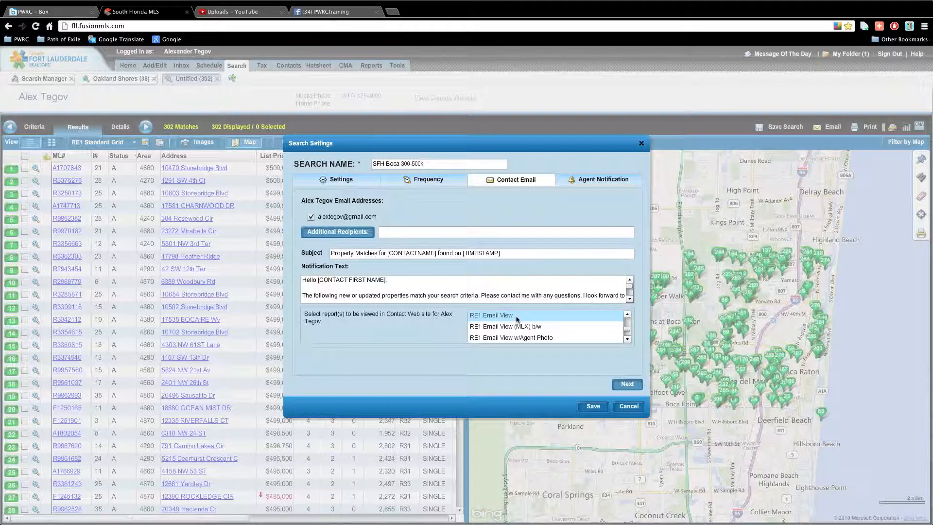
Select RE1 Client Detail View (MLX) together with RE1 CMA-Subject Property 2.0 as website reports
left_click(627, 314)
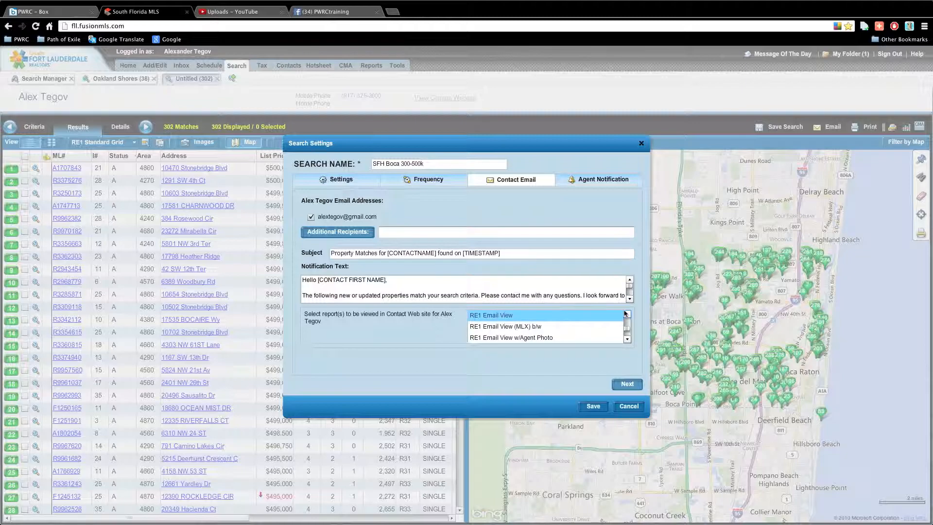
left_click(626, 314)
left_click(626, 314)
left_click(627, 314)
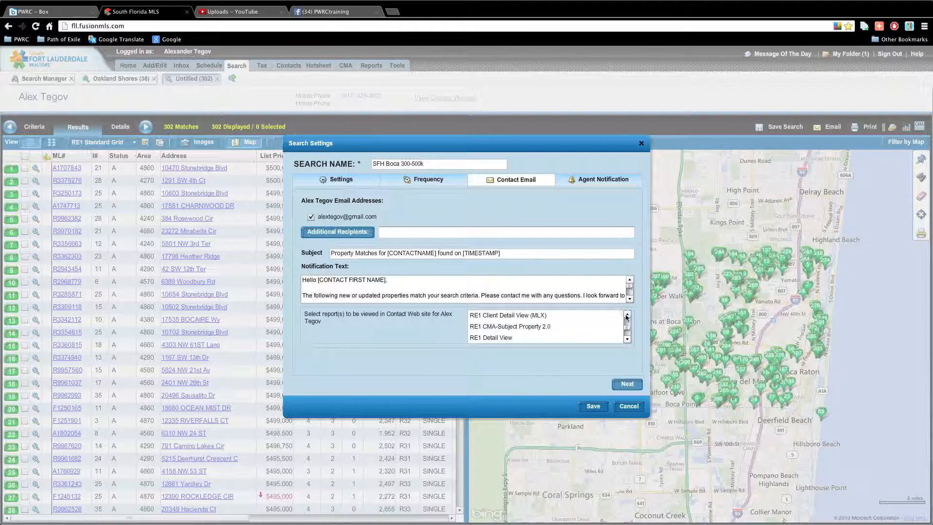
left_click(499, 318)
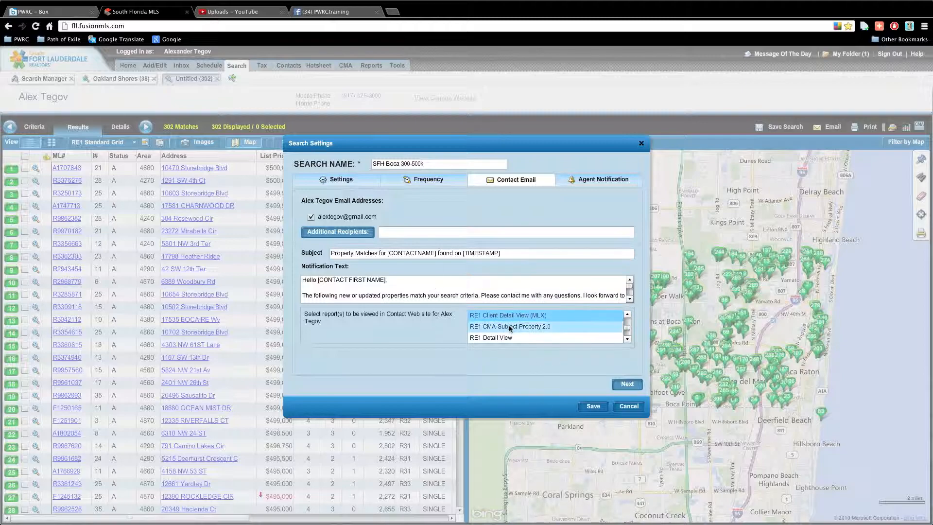
left_click(544, 327, "ctrl")
left_click(627, 315)
left_click(628, 315)
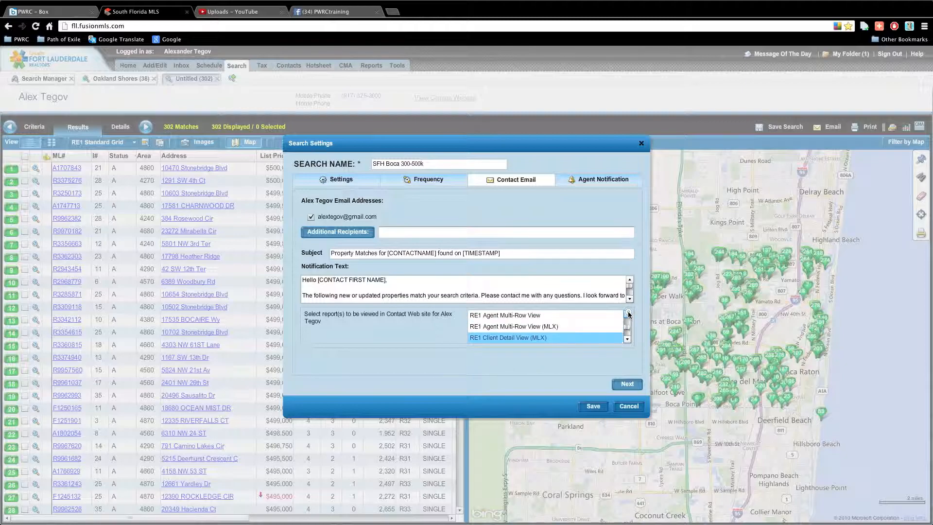
left_click(627, 340)
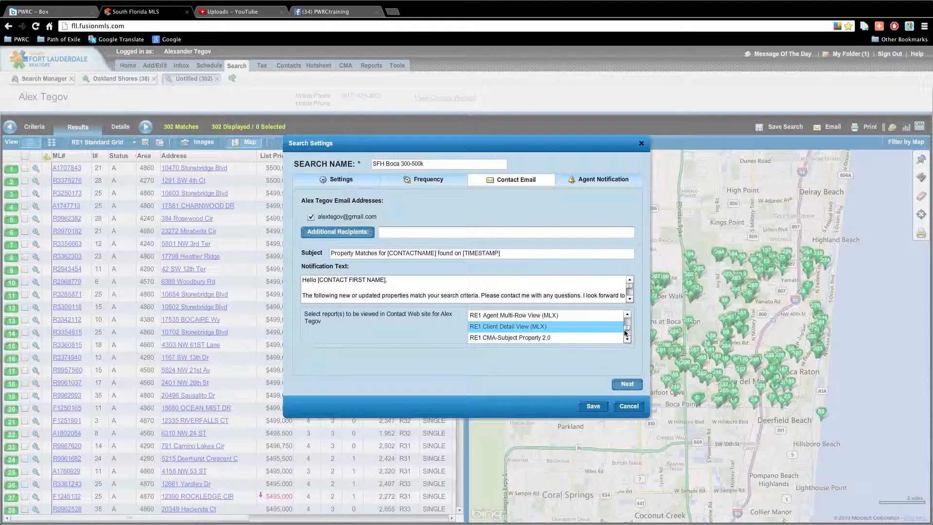
Keep the RE1 Full View report and uncheck My Primary Email Address in Agent Notification
left_click(599, 182)
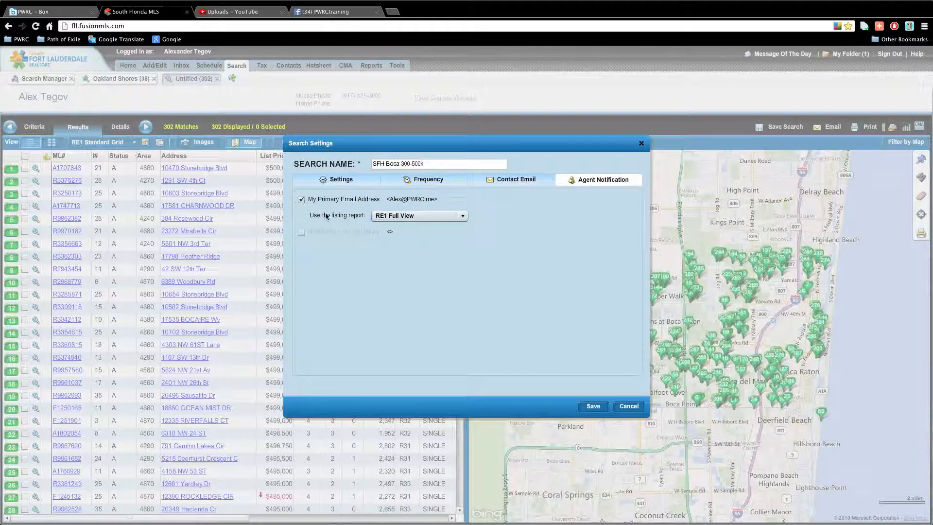
left_click(402, 217)
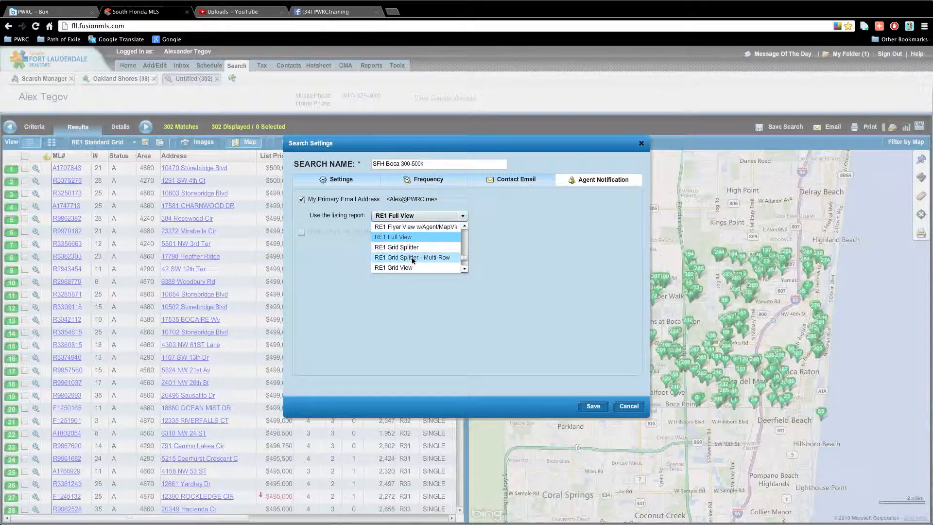
left_click(555, 250)
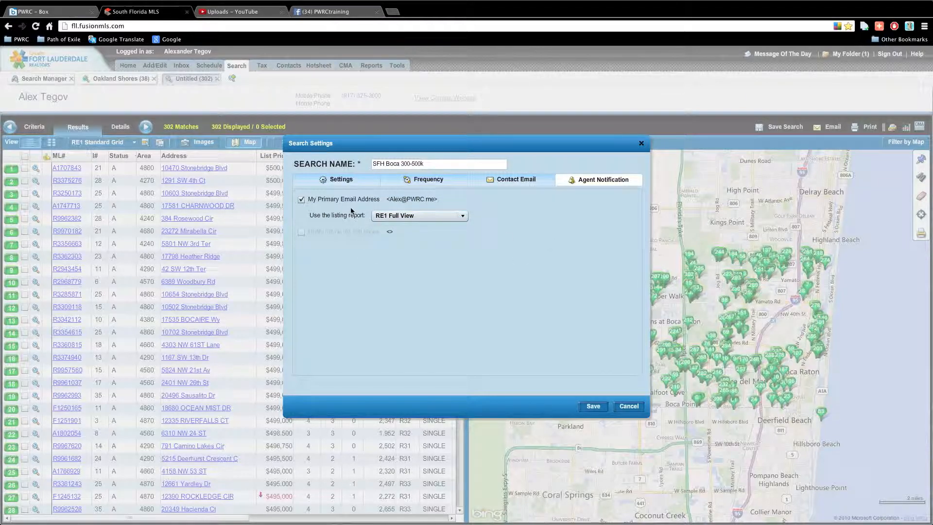
left_click(301, 199)
left_click(366, 182)
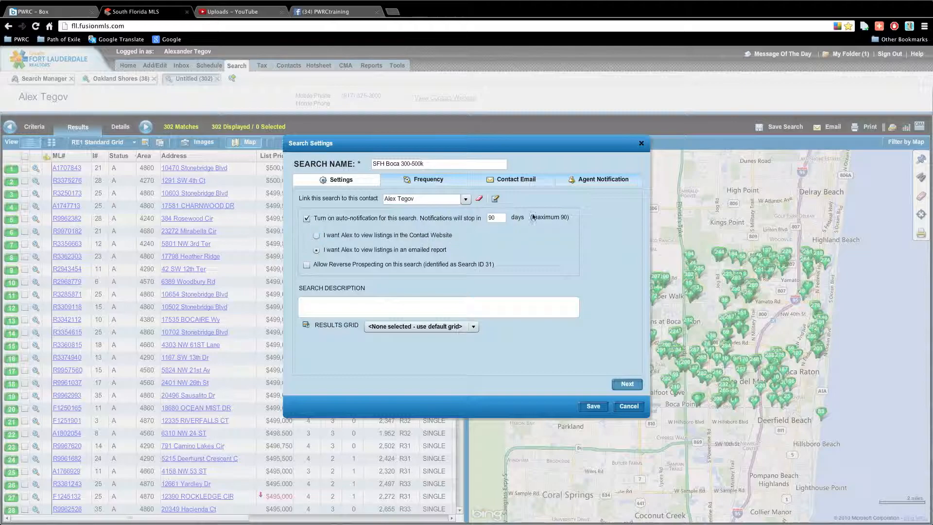
left_click(589, 181)
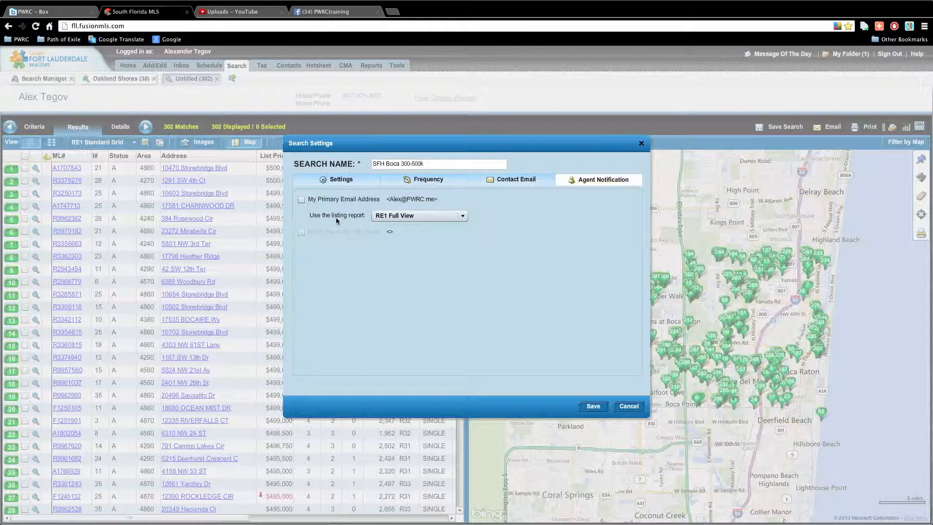
Save the SFH Boca 300-500k search, choosing 'Do not send any listings now'
left_click(594, 406)
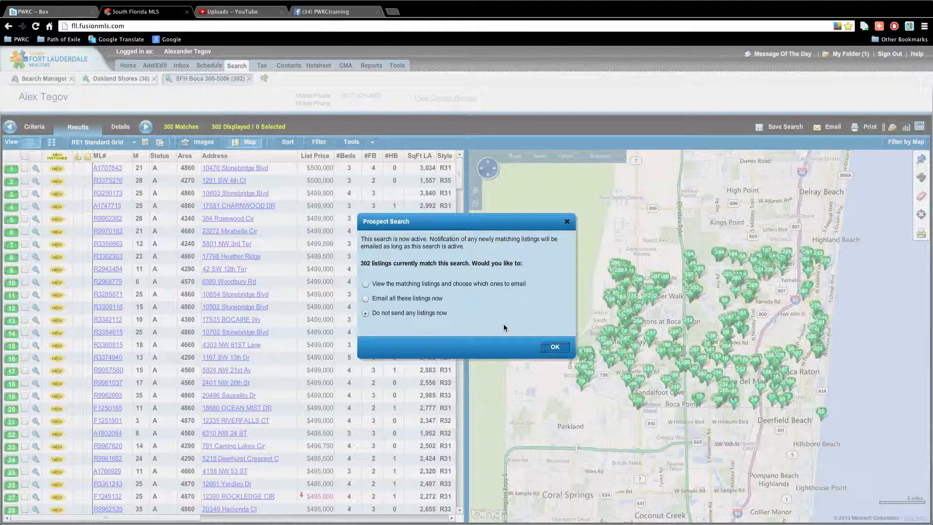
left_click(554, 348)
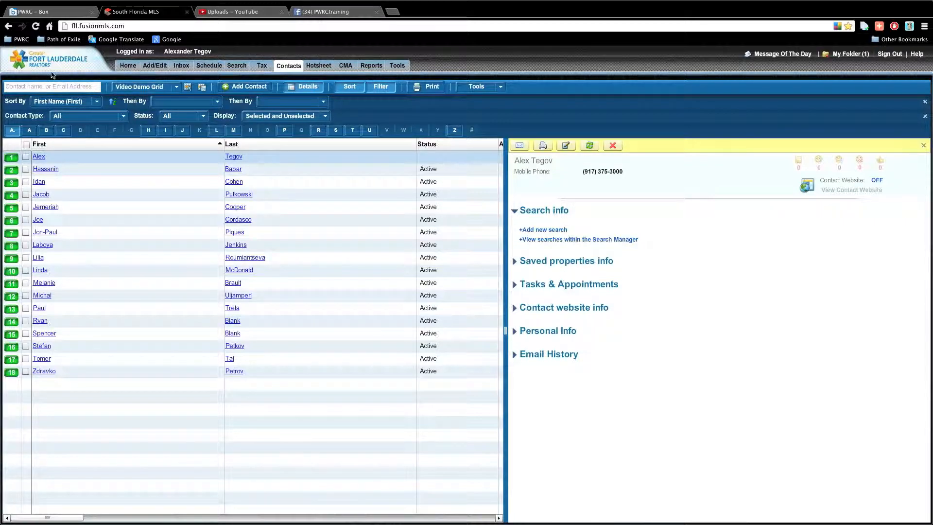
Switch the client's Contact Website toggle from OFF to ON
mouse_move(289, 68)
left_click(877, 181)
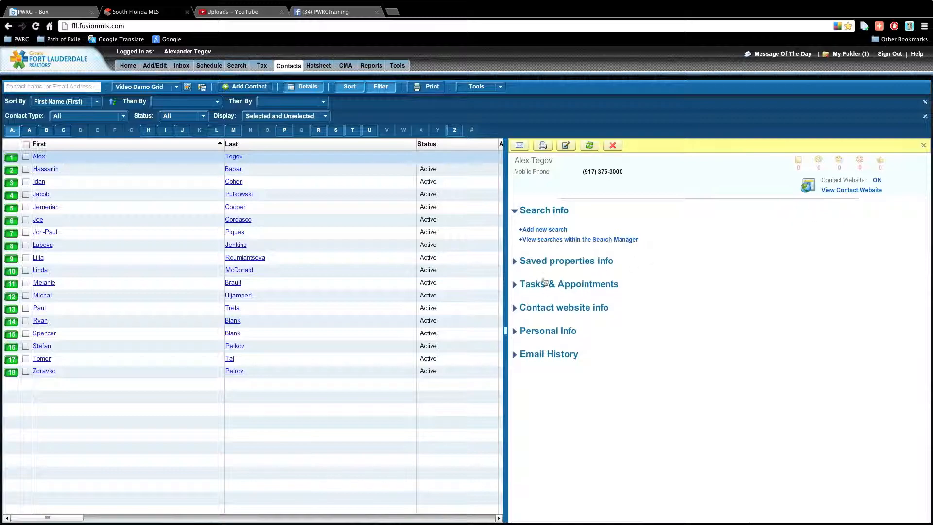
Reload the client's contact preview to show the SFH Boca 300-500k search under Search info
left_click(588, 145)
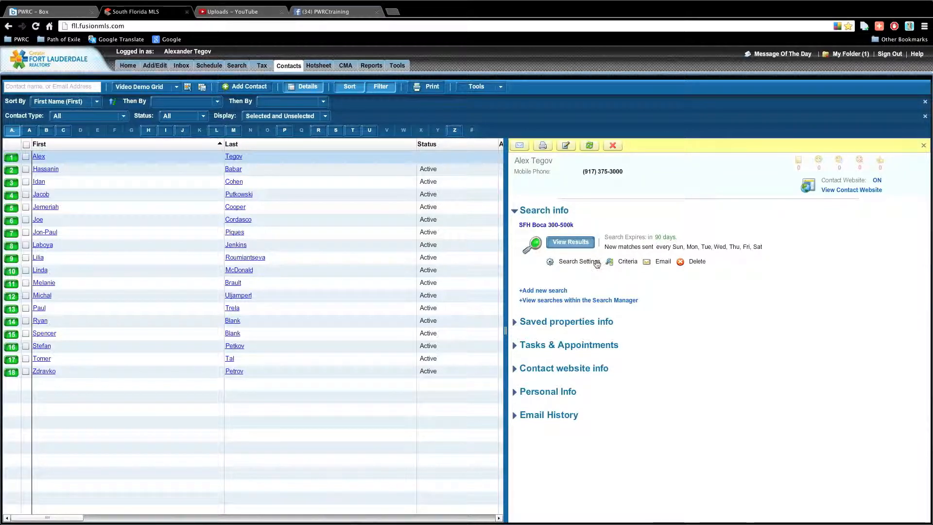
left_click(580, 262)
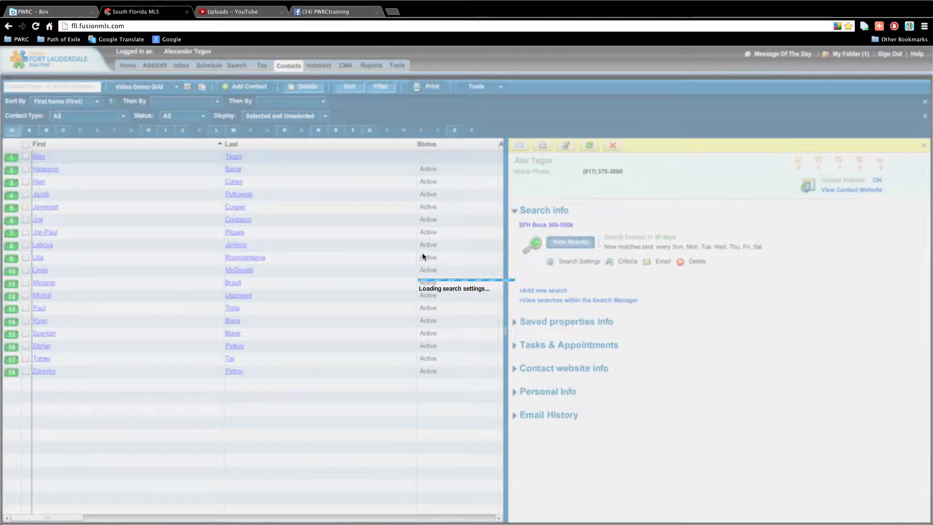
left_click(496, 198)
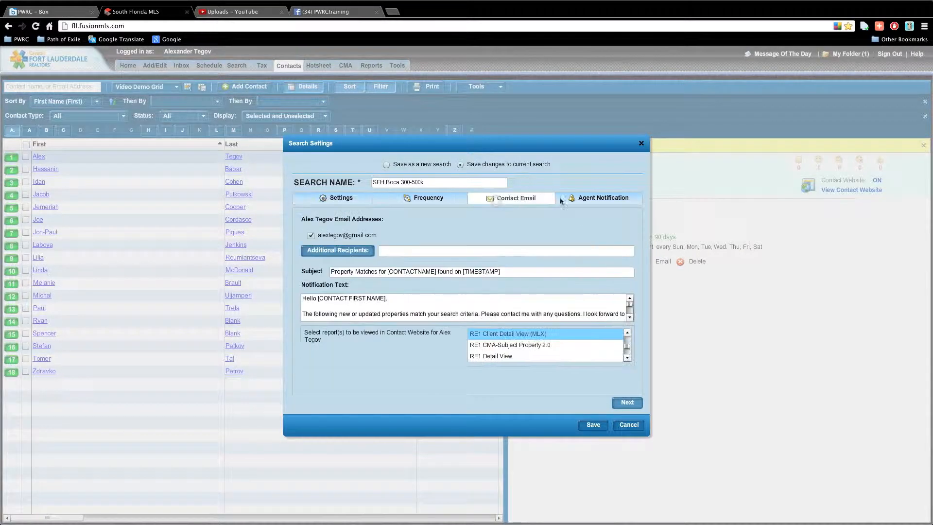
left_click(583, 198)
left_click(641, 144)
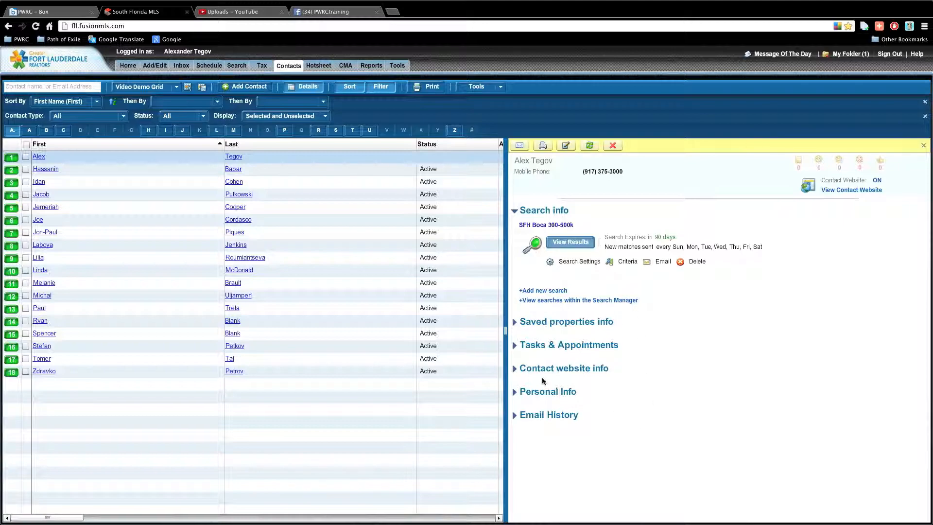
Start an email with the contact website link, subject 'Link to Contact Website'
left_click(516, 368)
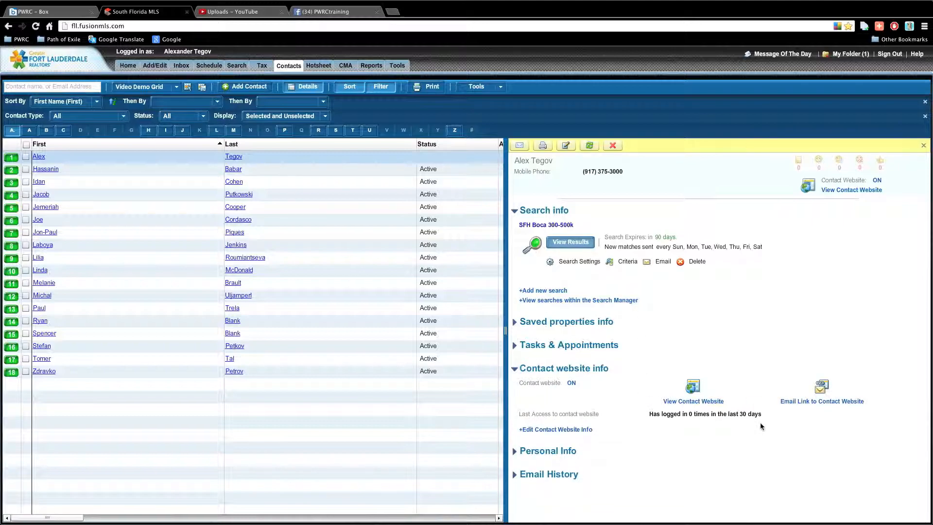
left_click(786, 403)
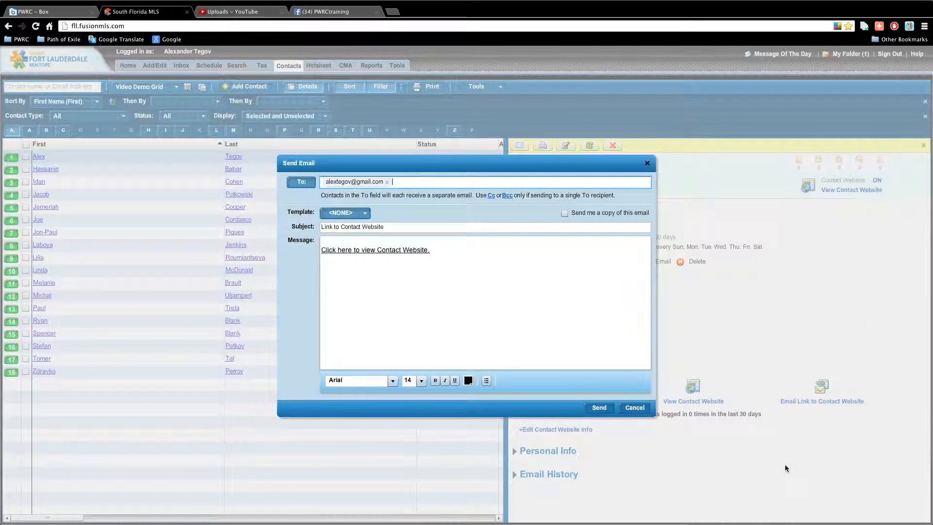
left_click(510, 309)
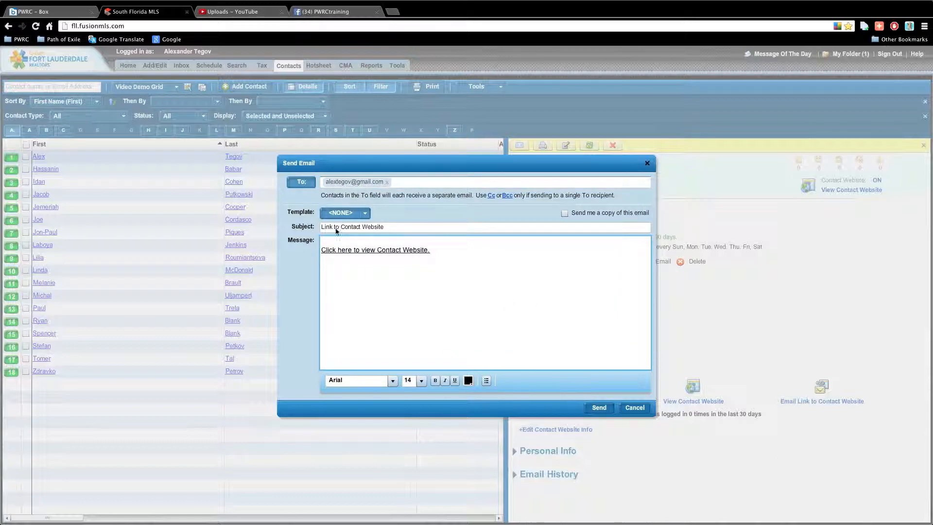
left_click_drag(390, 225, 308, 224)
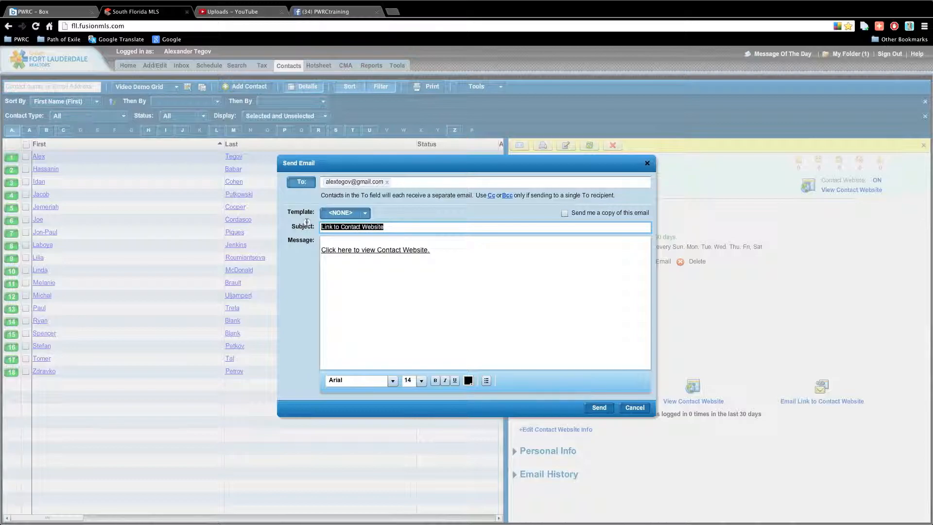
Review the email template list and close it without choosing a template
left_click(366, 213)
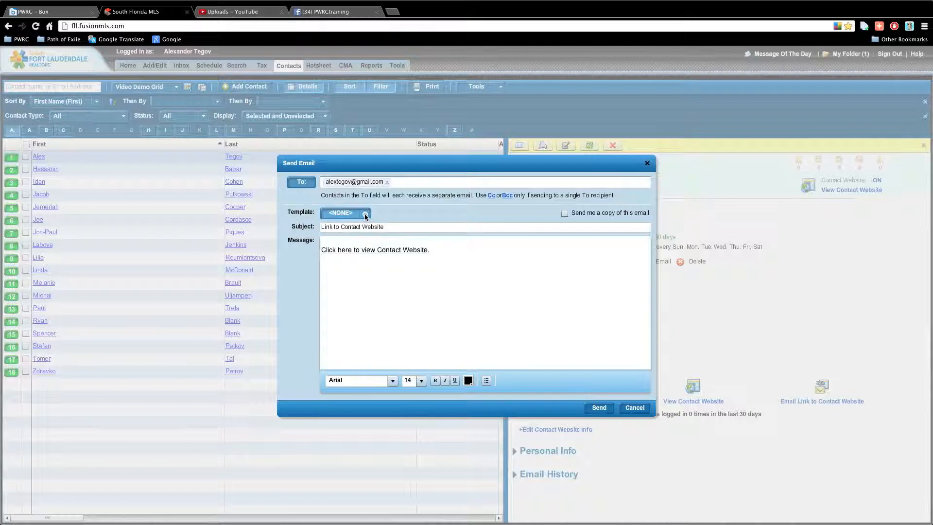
left_click(366, 216)
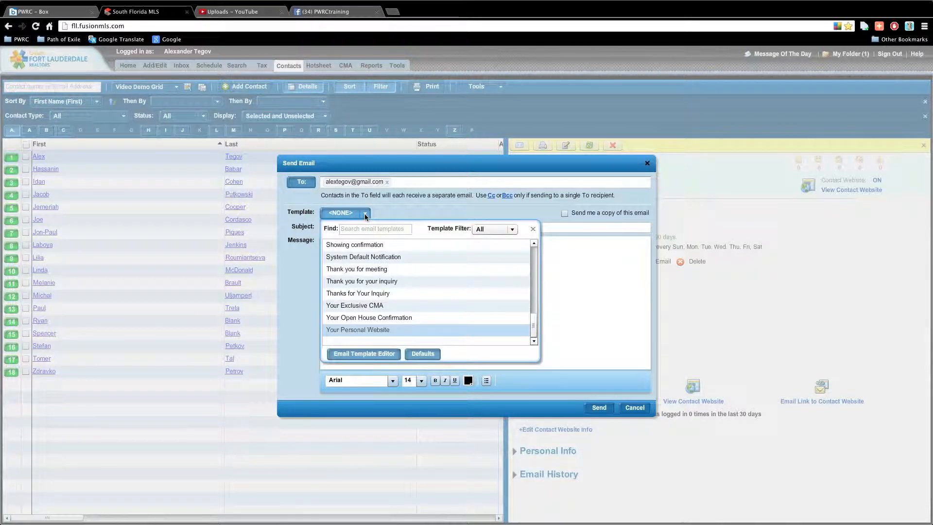
left_click_drag(533, 325, 540, 305)
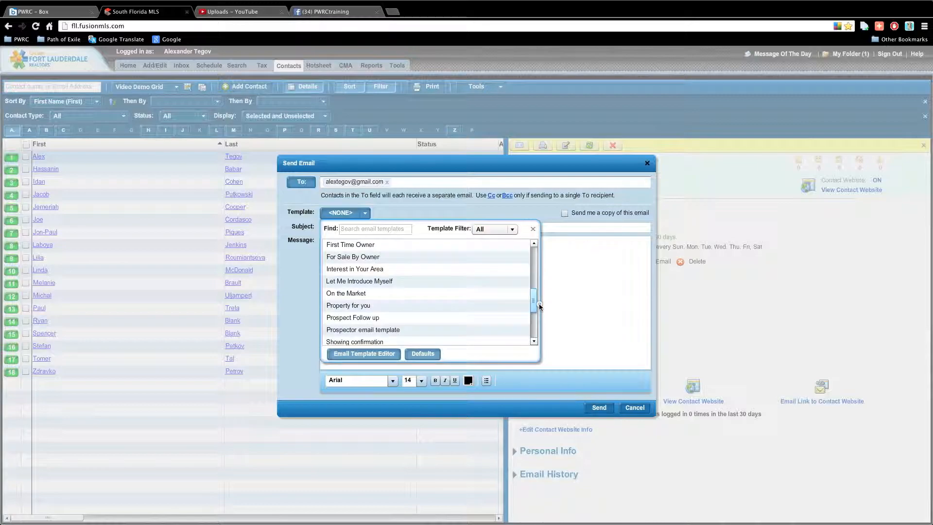
left_click(533, 229)
left_click(376, 274)
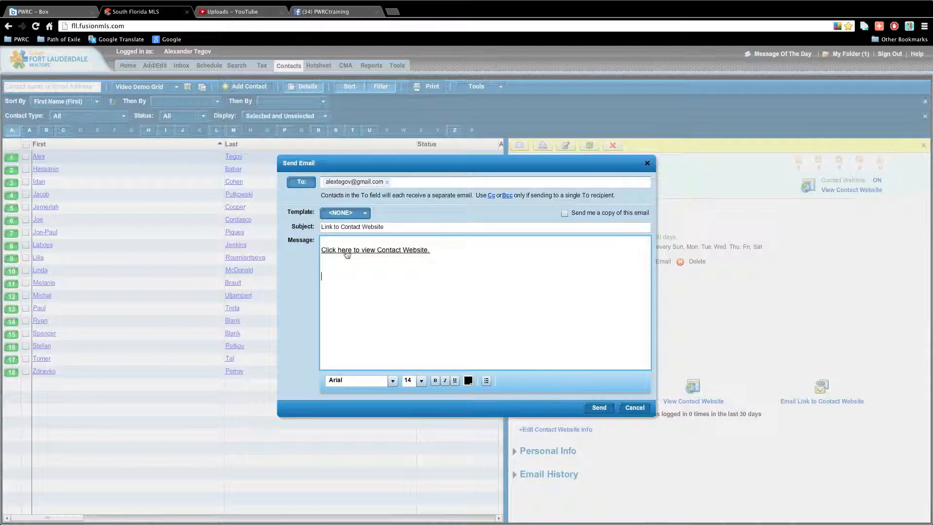
Write a greeting to the client and 'Here is the link to your search which we discussed.' above the link
left_click(335, 241)
type("Hi Alex,")
key("Return")
type("Her")
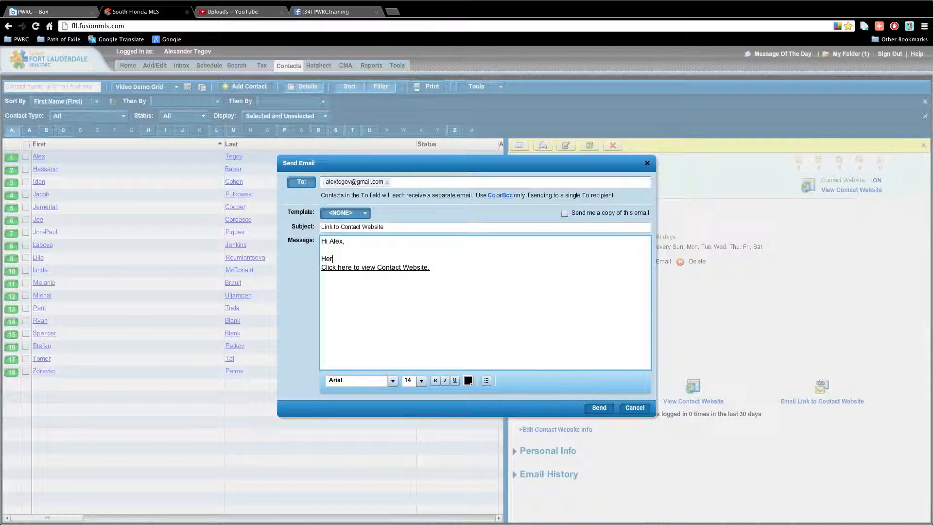
type("e is the link to your search which we discussed.")
key("Return")
key("Return")
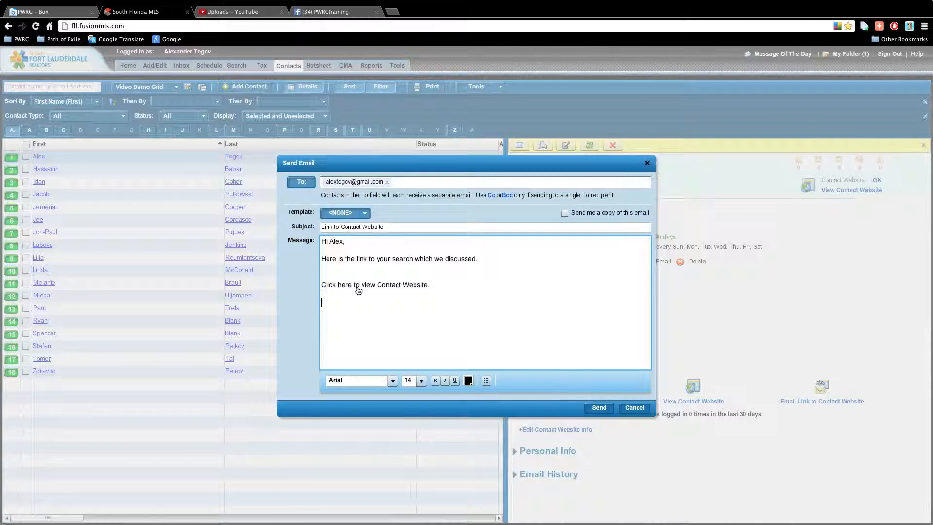
Test the website link in a new tab, then send the Link to Contact Website email
right_click(358, 287)
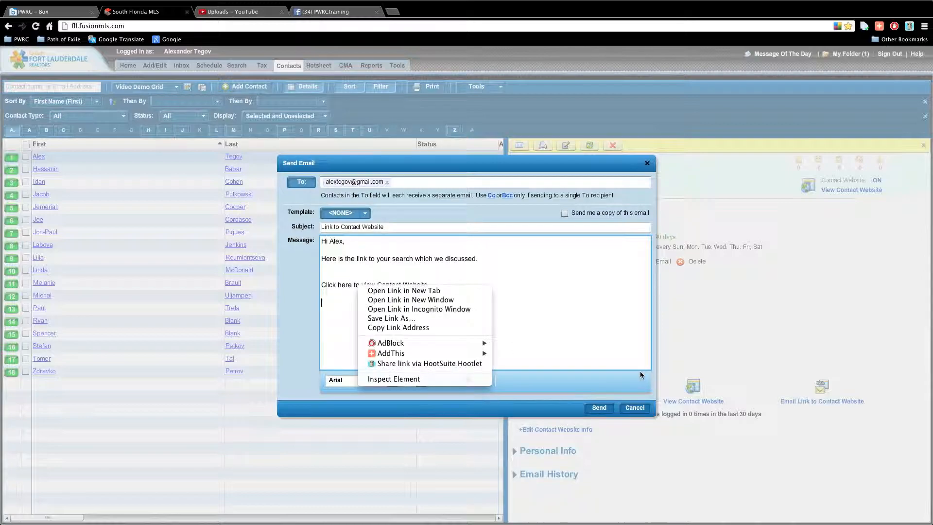
left_click(391, 290)
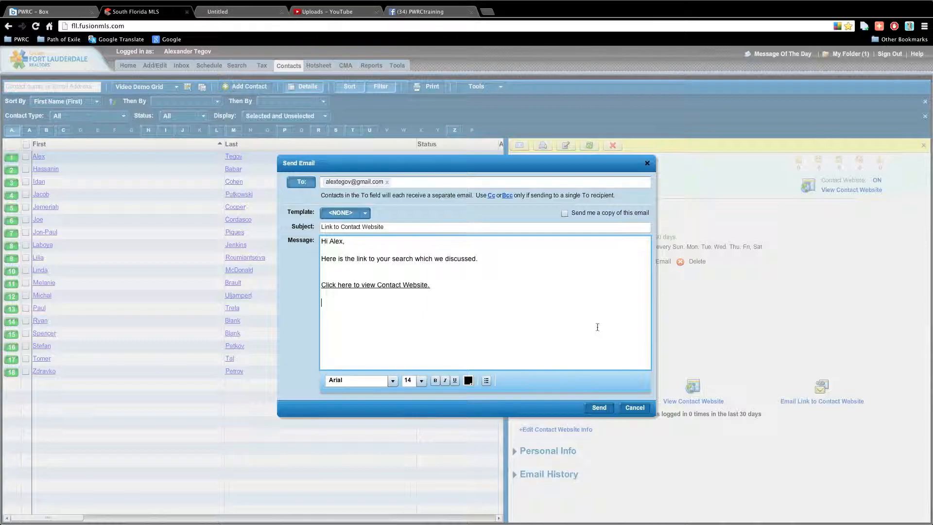
left_click(218, 12)
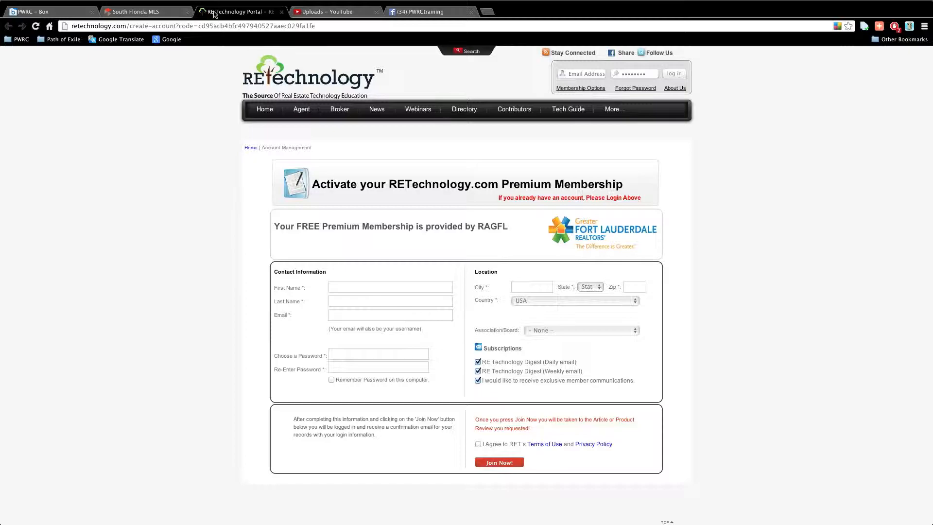
left_click(281, 12)
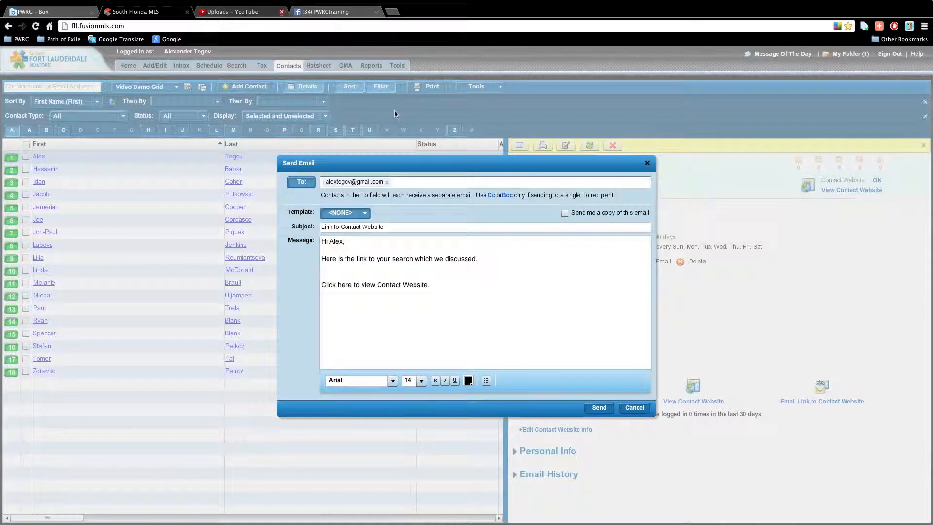
left_click(524, 325)
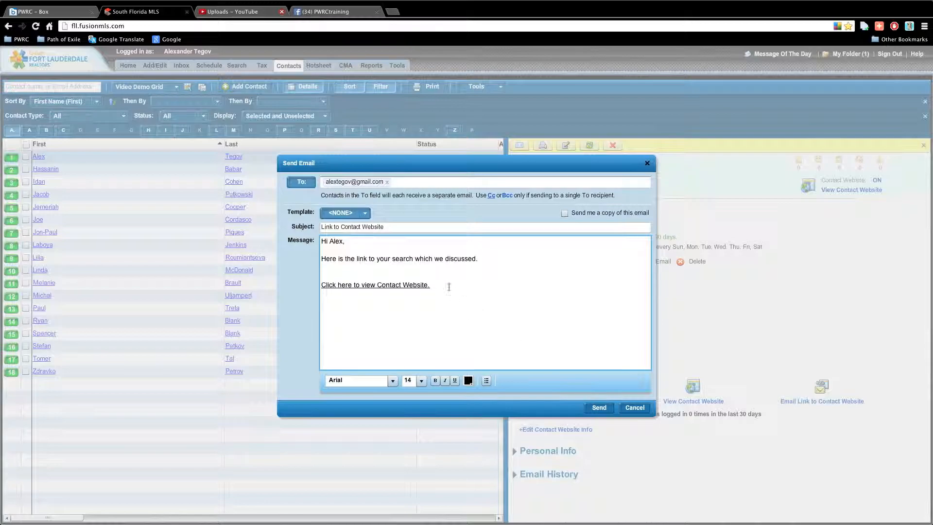
left_click(600, 408)
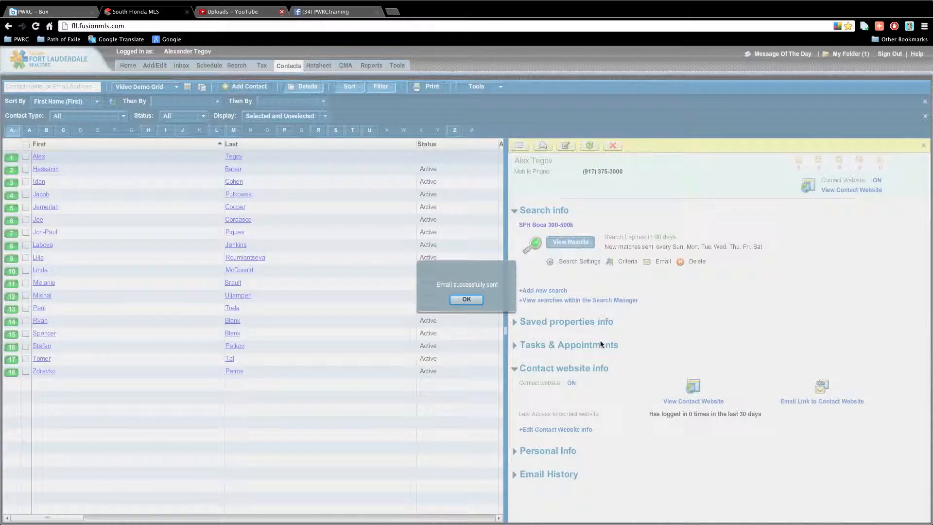
left_click(481, 298)
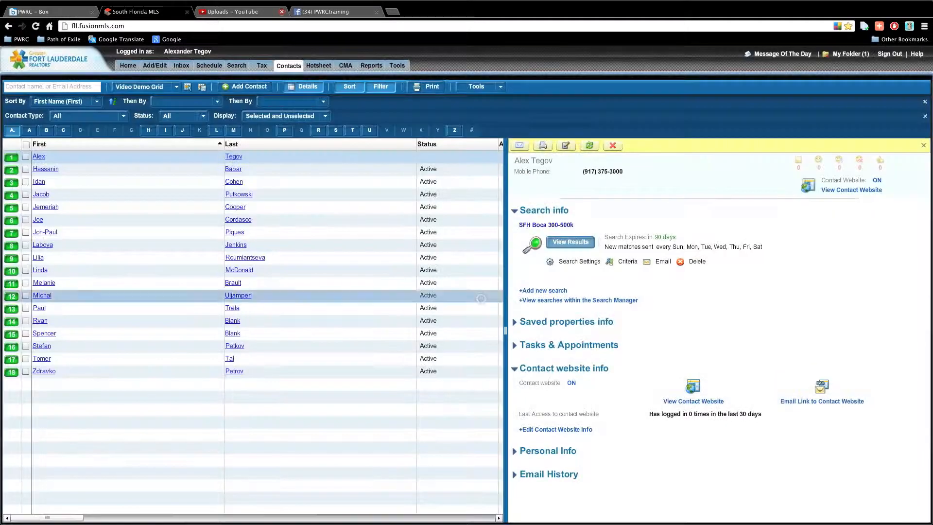
Open the client's Contact Website and view the 302 properties for SFH Boca 300-500k
left_click(867, 190)
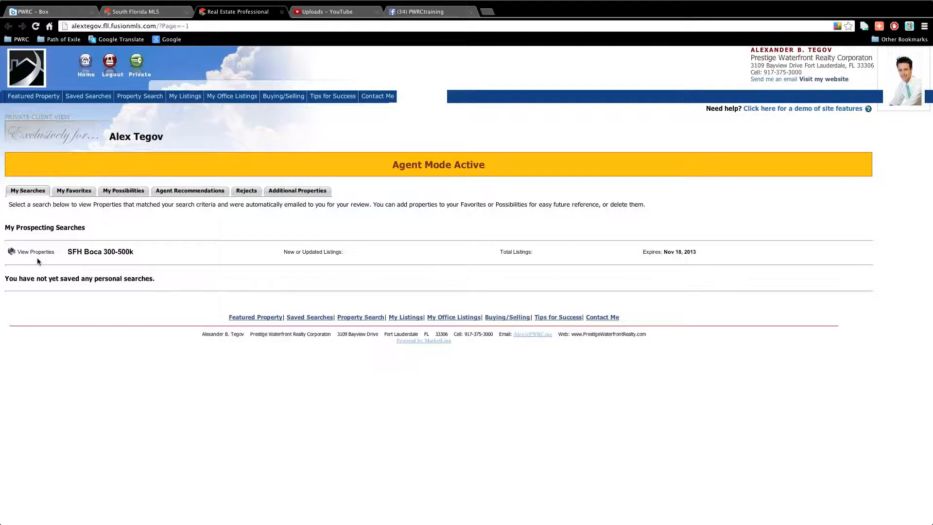
left_click_drag(142, 252, 67, 252)
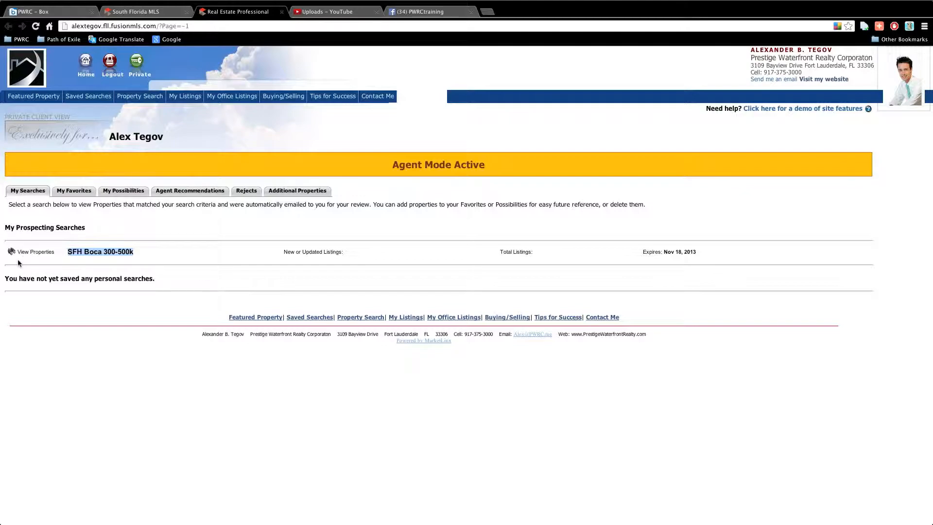
left_click(30, 267)
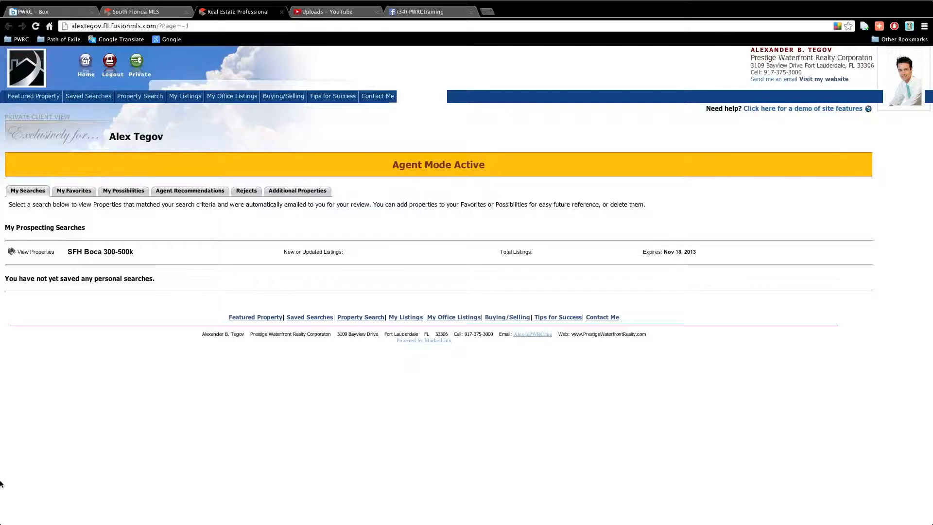
left_click(40, 249)
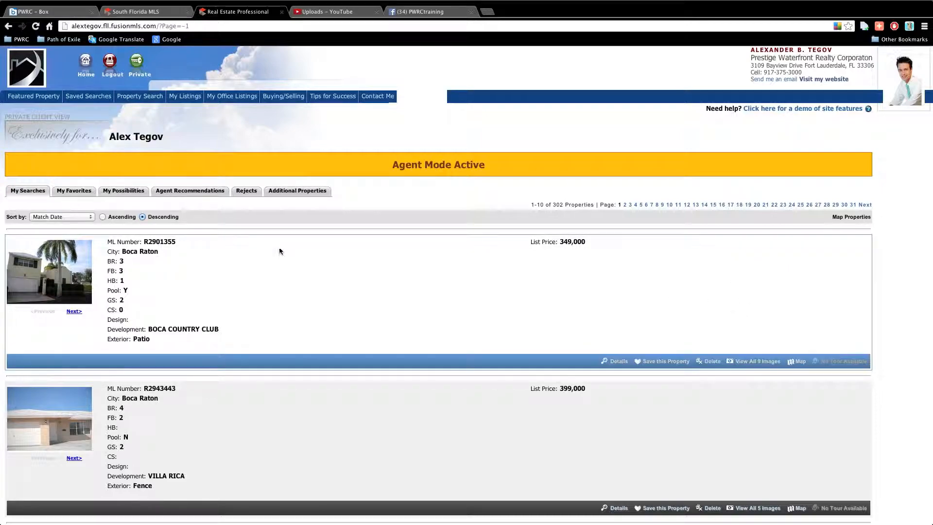
scroll(269, 273, "down", 3)
scroll(287, 269, "down", 10)
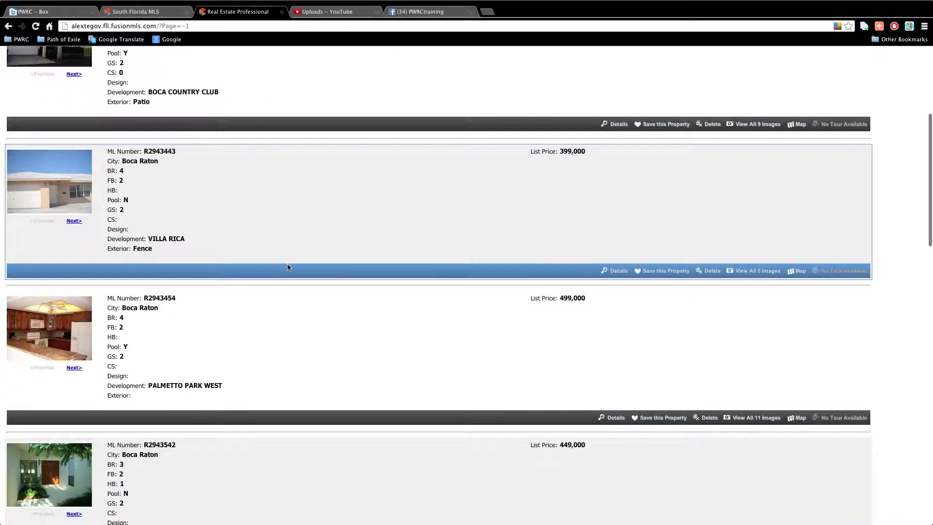
scroll(301, 265, "down", 12)
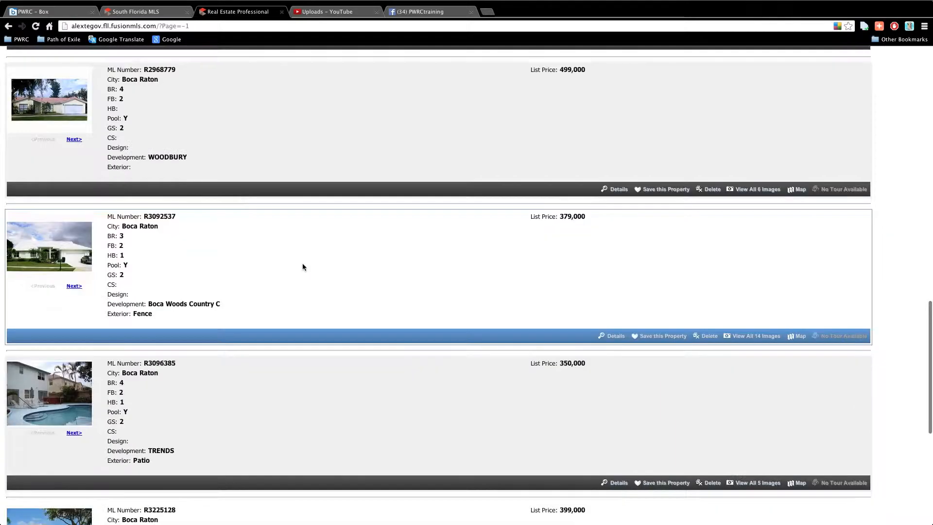
scroll(304, 264, "up", 4)
scroll(307, 268, "up", 15)
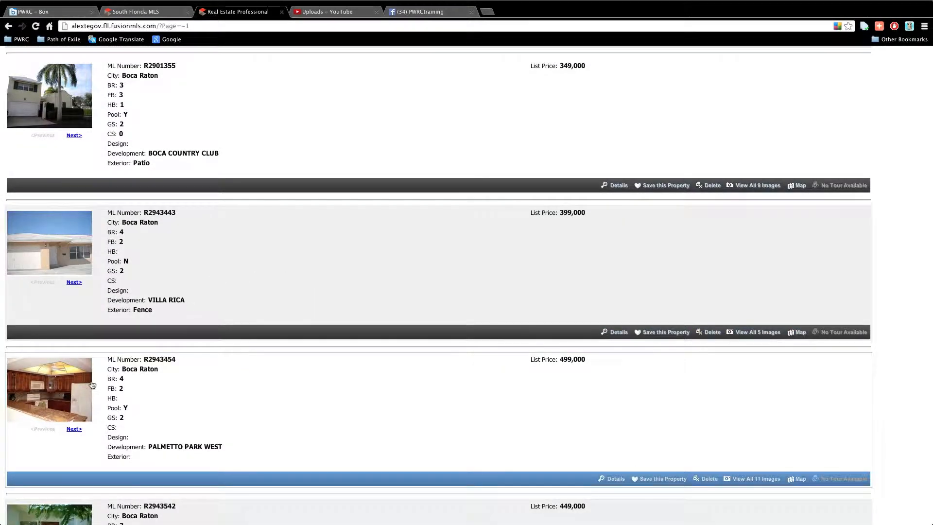
scroll(108, 385, "down", 1)
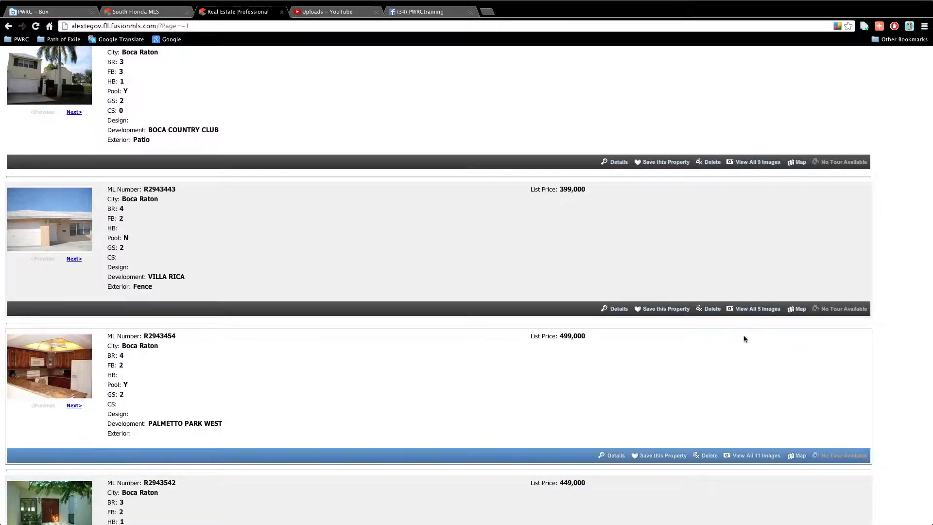
left_click(610, 455)
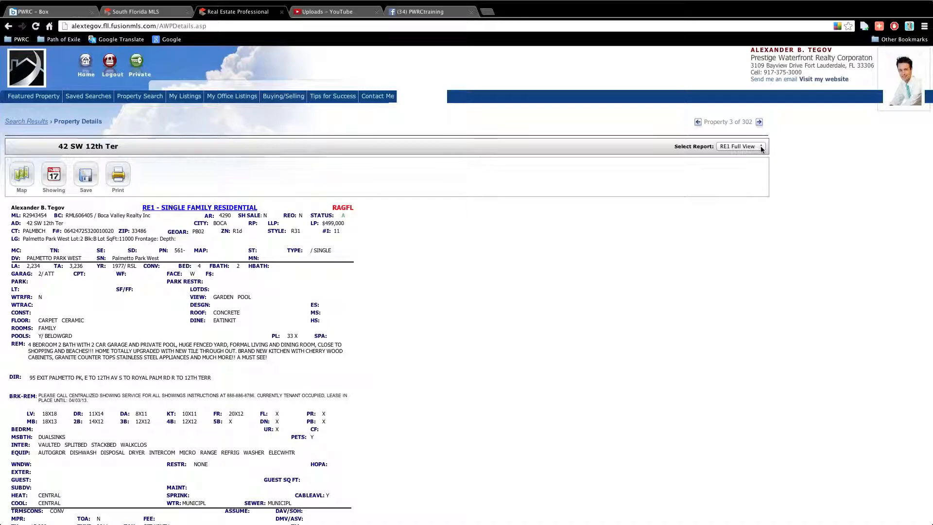
scroll(512, 287, "down", 5)
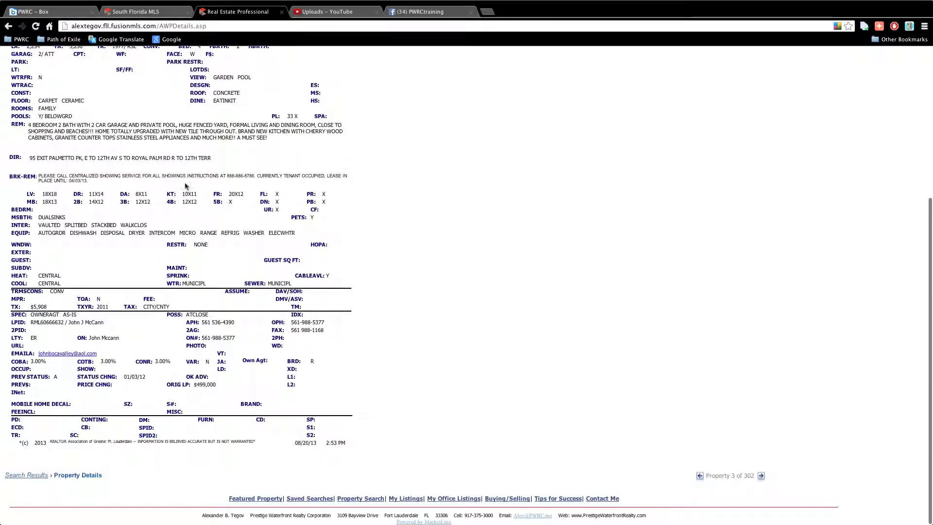
scroll(172, 289, "up", 4)
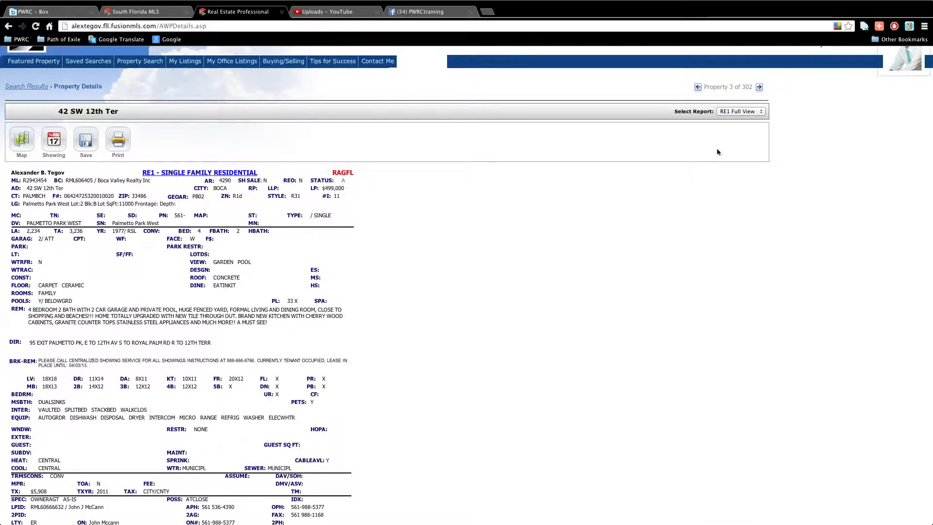
left_click(727, 111)
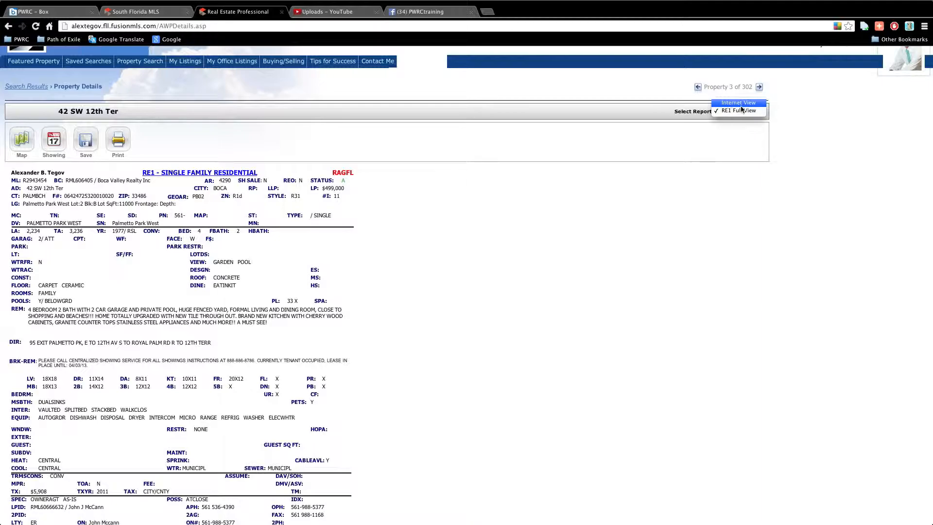
left_click(743, 103)
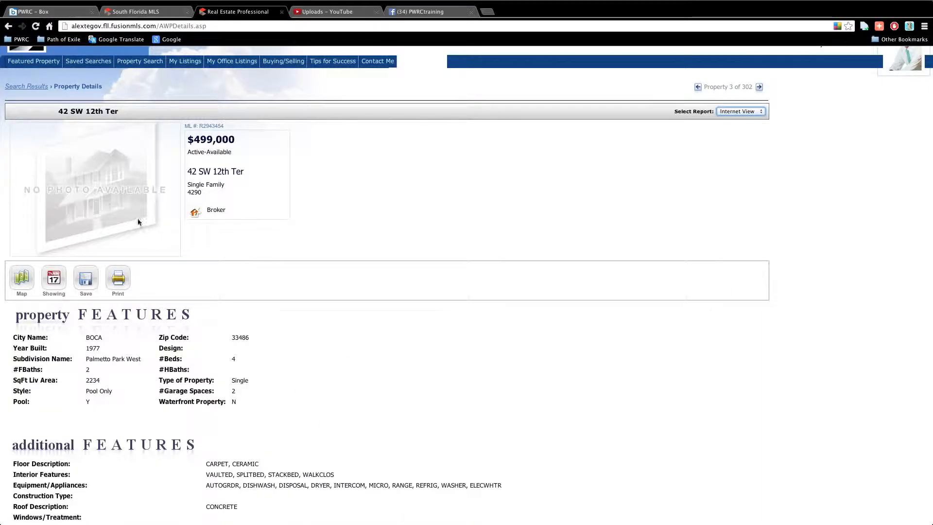
scroll(97, 197, "down", 1)
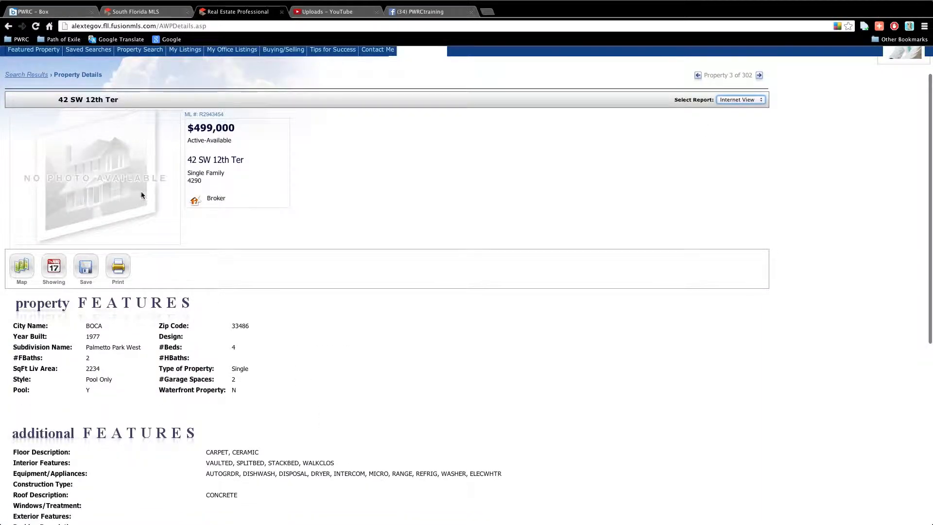
scroll(126, 186, "down", 1)
scroll(127, 187, "down", 5)
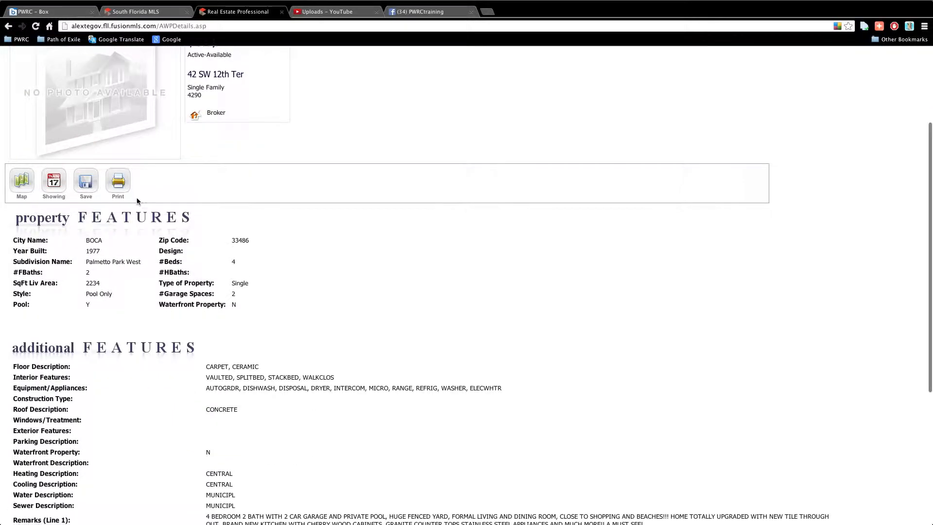
scroll(145, 207, "down", 3)
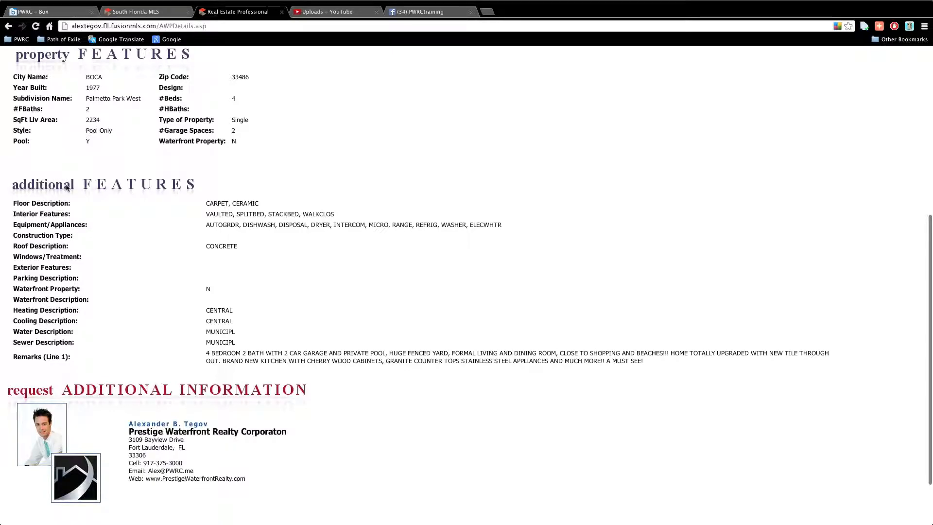
scroll(146, 199, "down", 1)
scroll(146, 199, "down", 3)
scroll(224, 403, "up", 10)
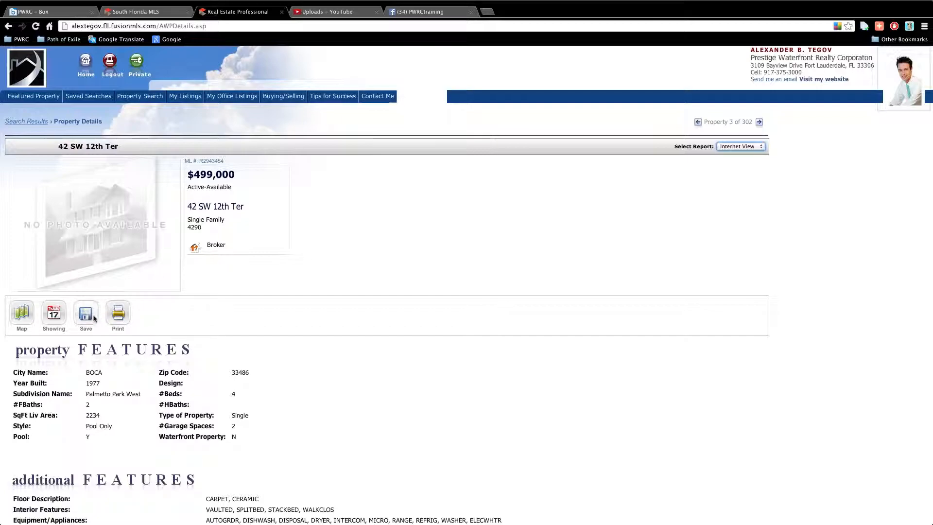
left_click(114, 313)
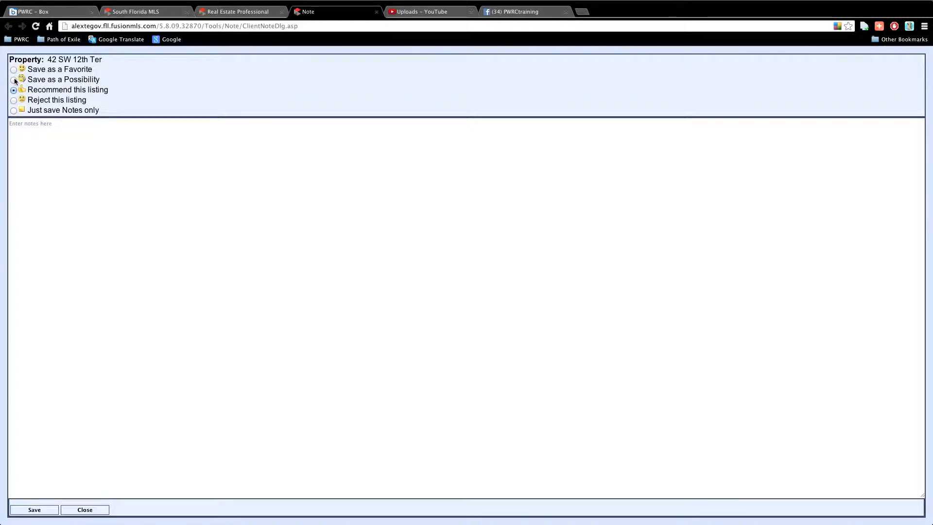
left_click(13, 90)
left_click(14, 70)
left_click(34, 144)
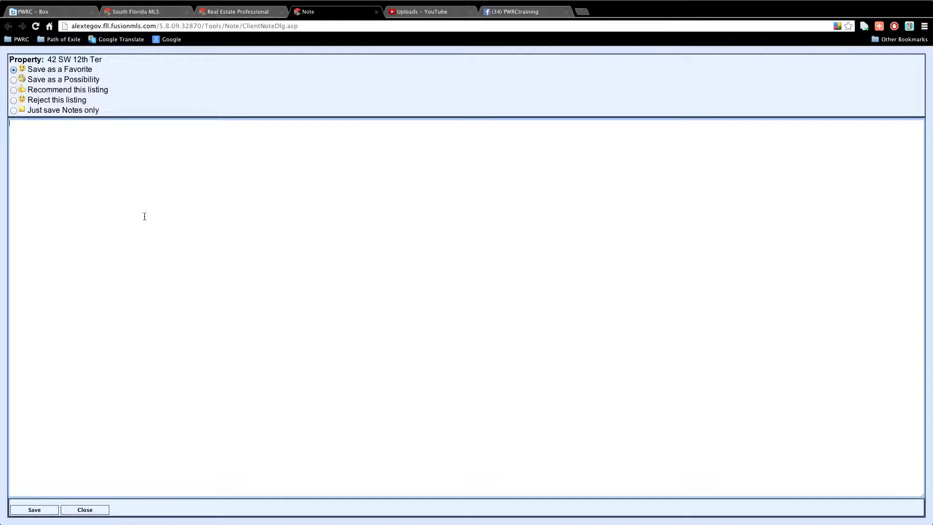
type("plz schedule a showing")
left_click(34, 508)
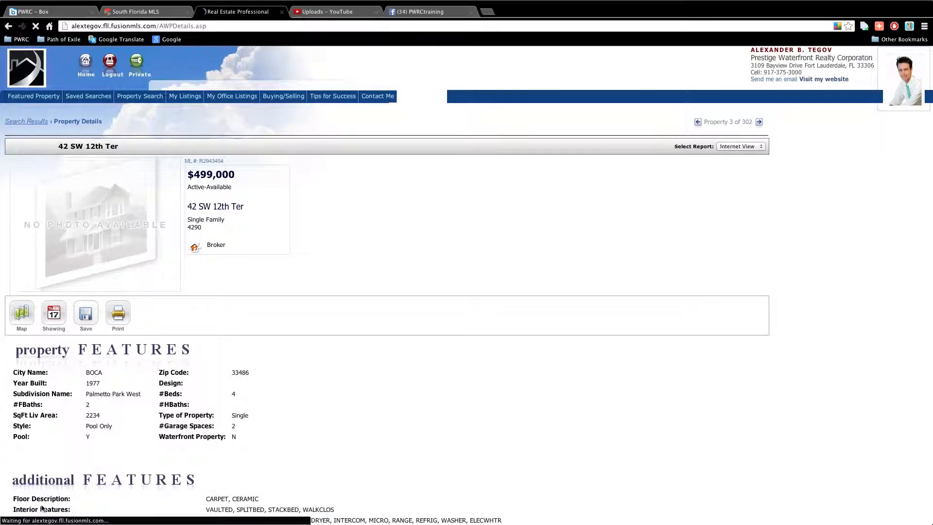
left_click(32, 123)
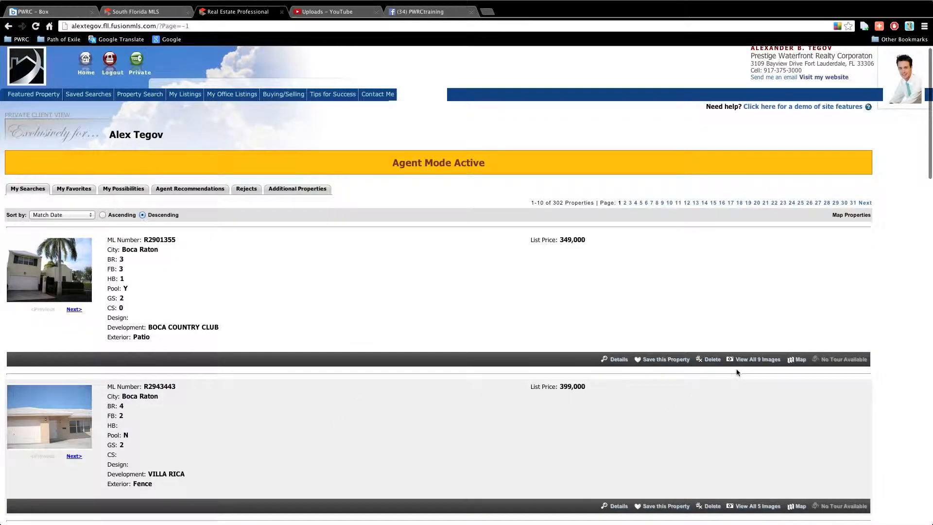
left_click(713, 363)
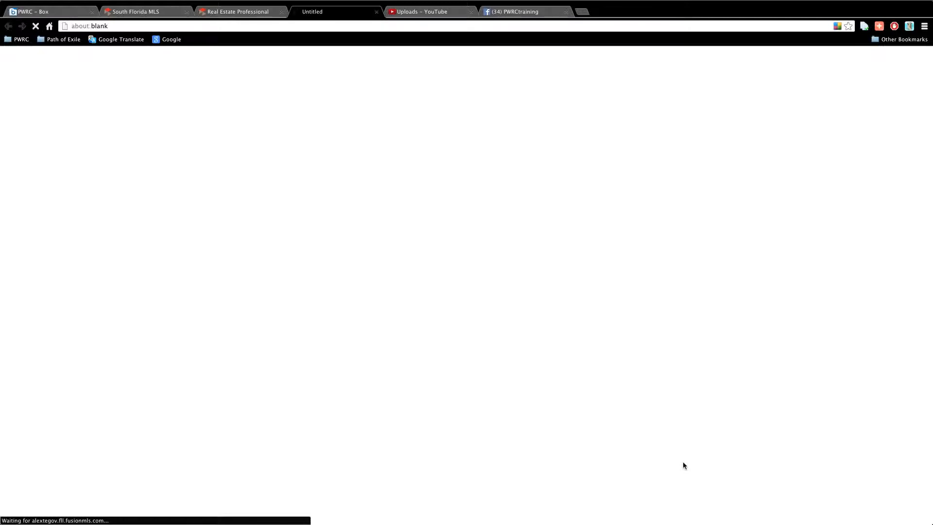
left_click(315, 288)
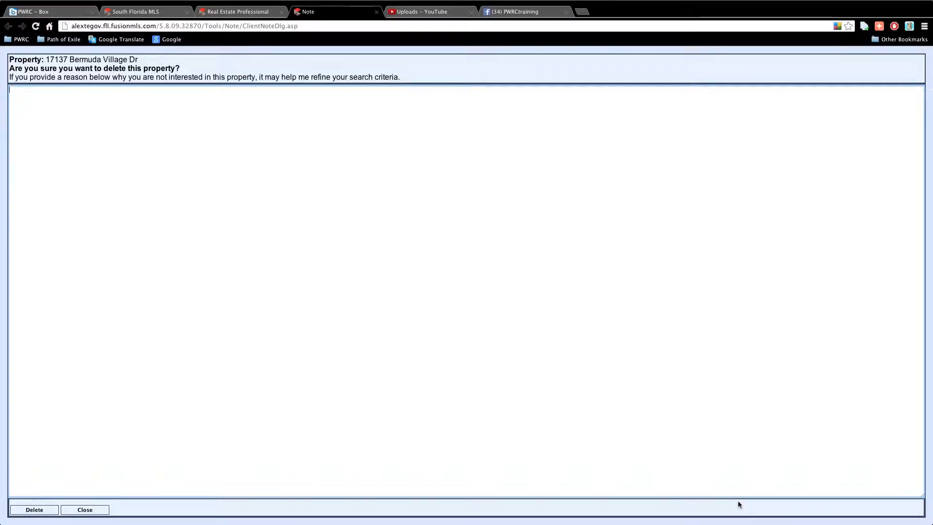
type("i ahte")
key("BackSpace")
key("BackSpace")
key("BackSpace")
key("BackSpace")
type("hate palm trees")
Confirm the Bermuda Village Dr rejection and view My Favorites, My Possibilities and Agent Recommendations
left_click(20, 509)
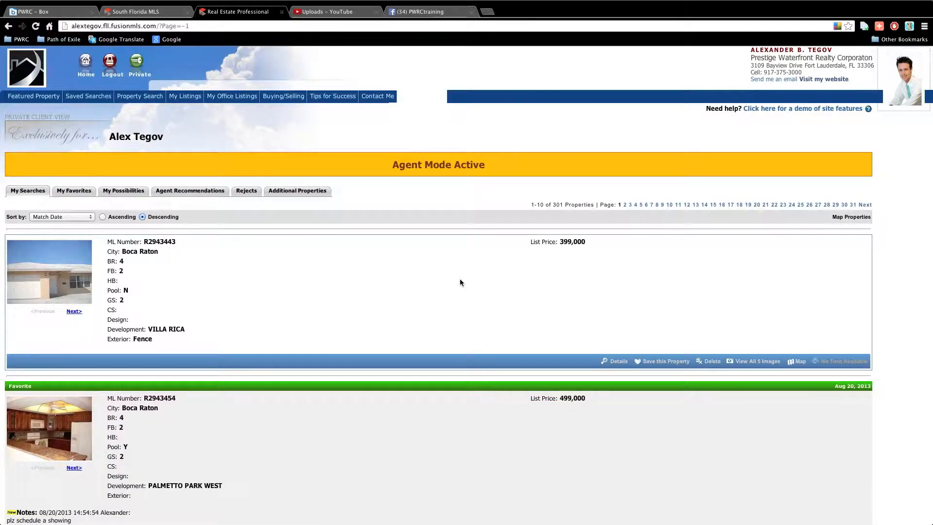
left_click(77, 190)
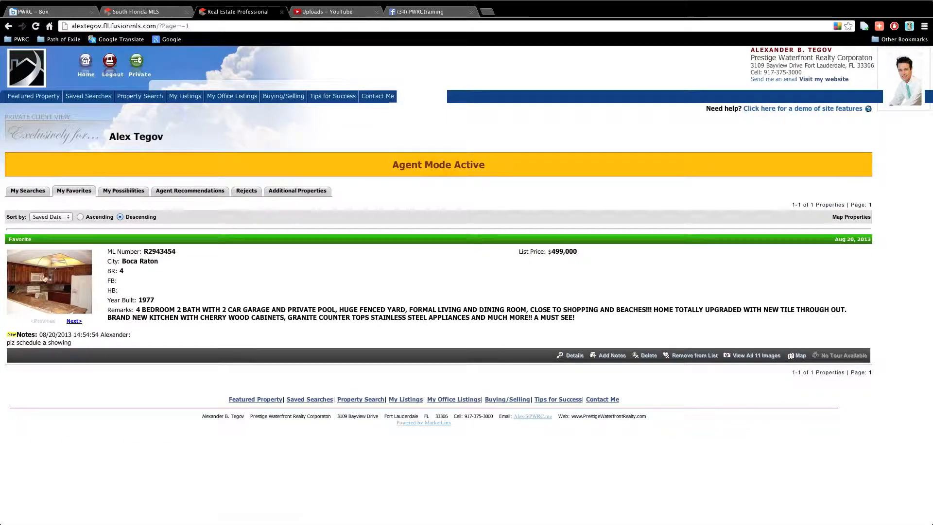
left_click(138, 192)
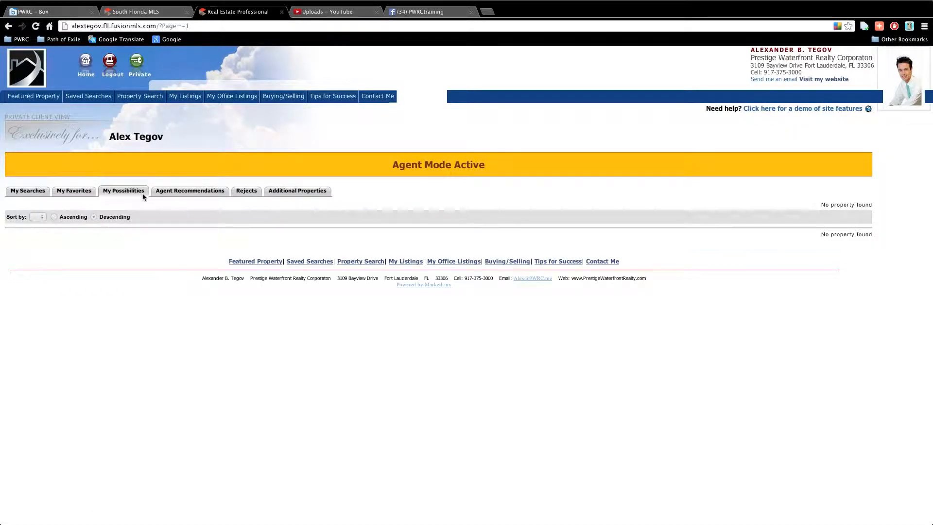
left_click(168, 191)
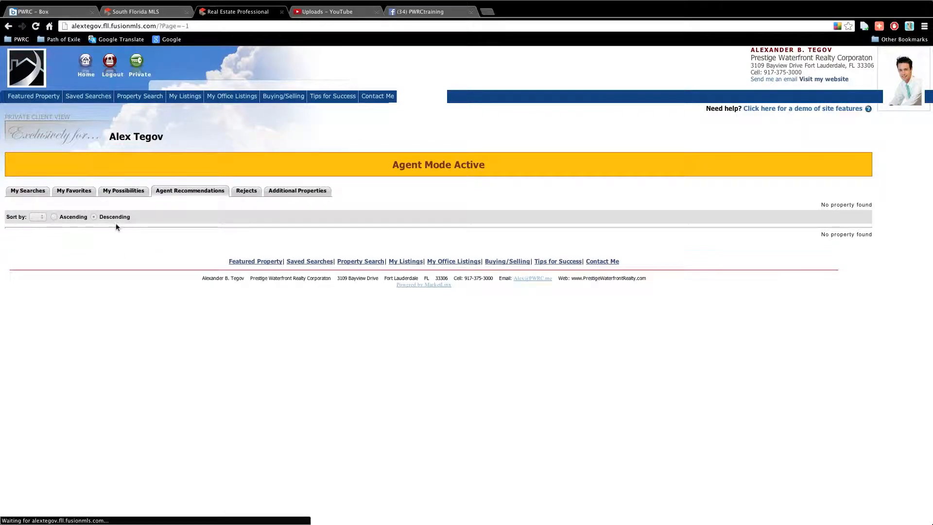
Check the Rejects and Additional Properties lists, ending on My Searches
left_click(252, 191)
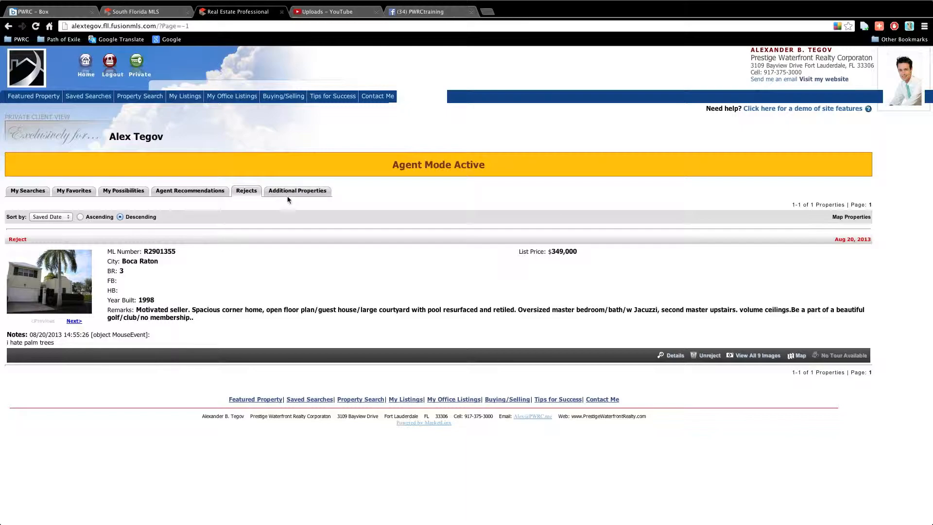
left_click(308, 191)
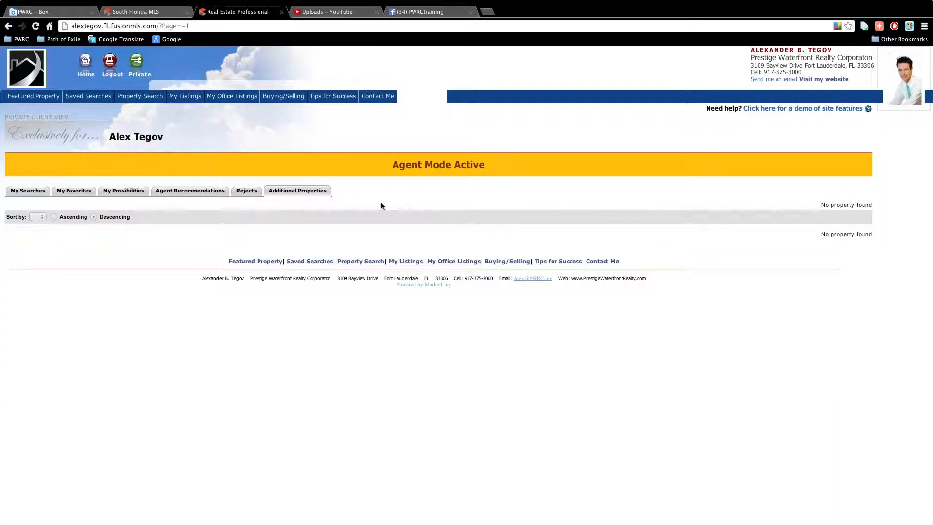
left_click(17, 190)
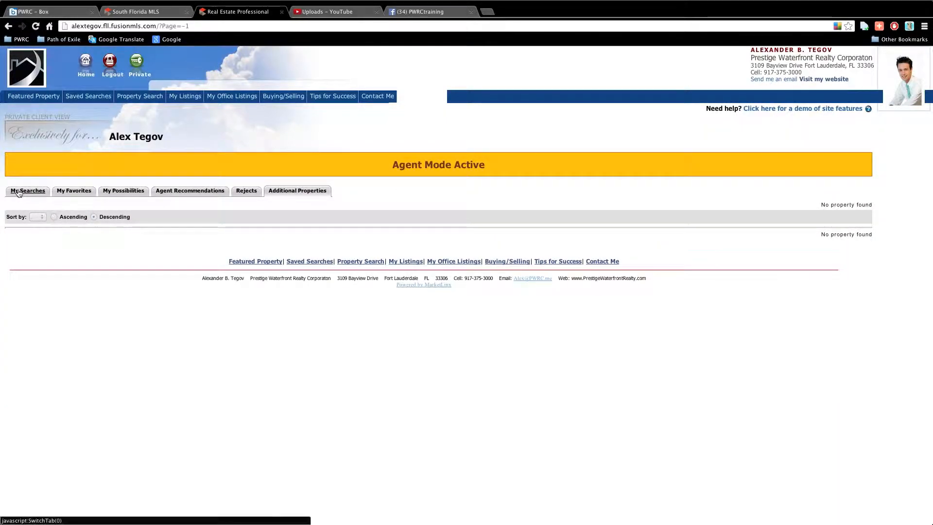
Play the site features demo, then close the client website and Real Estate Professional tabs
left_click(794, 109)
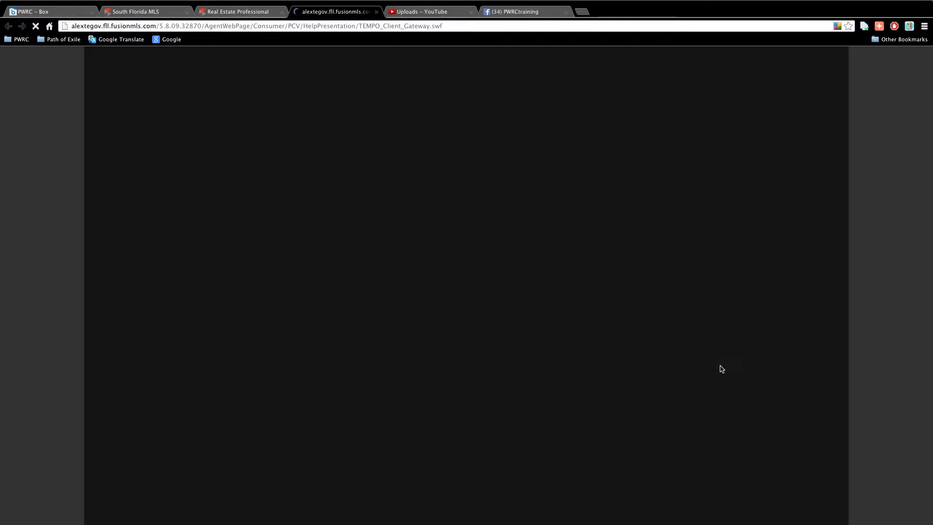
left_click(486, 244)
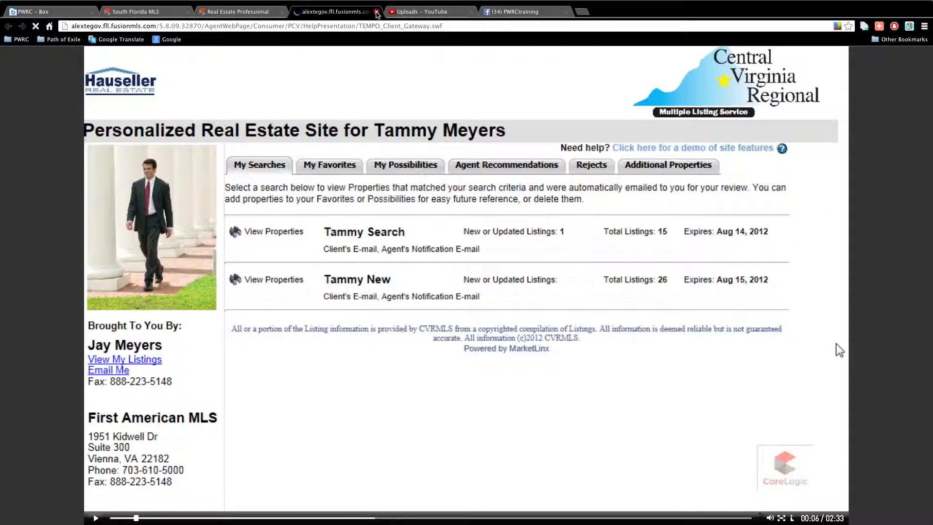
left_click(378, 15)
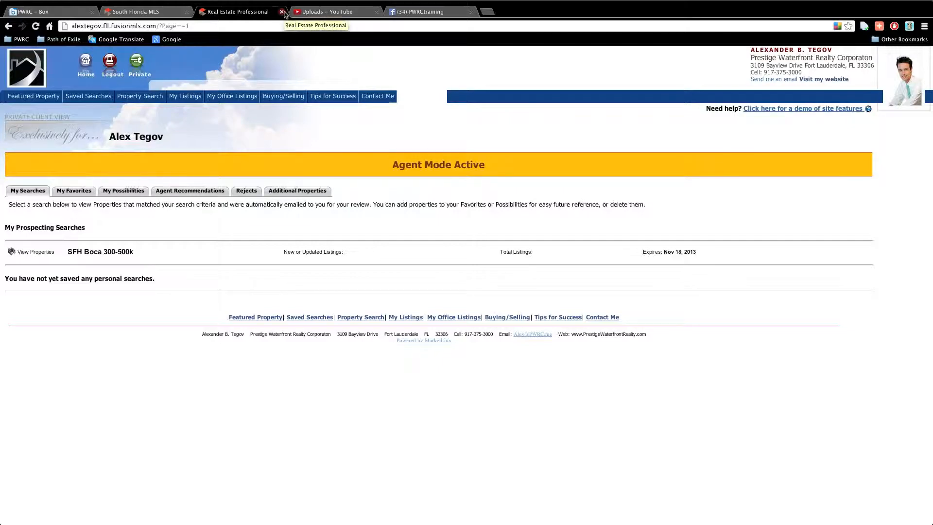
left_click(282, 12)
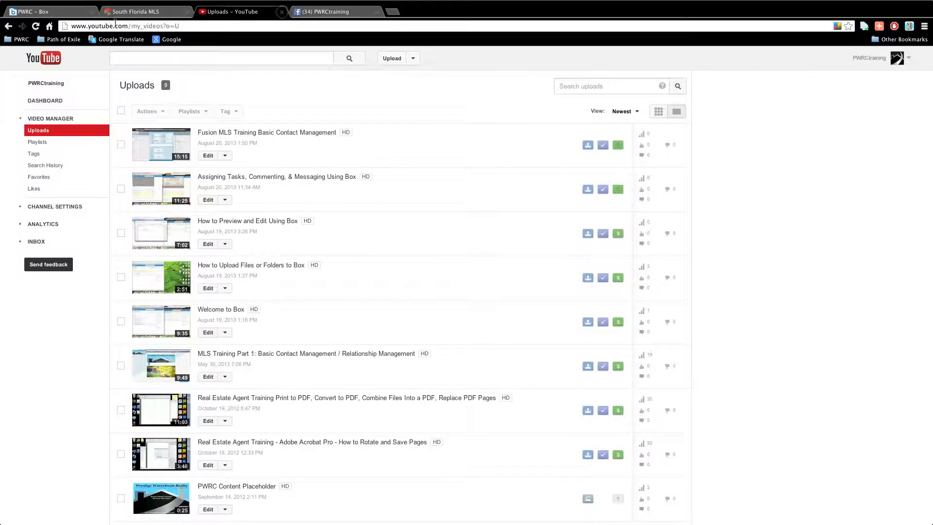
Return to the South Florida MLS browser tab
left_click(147, 11)
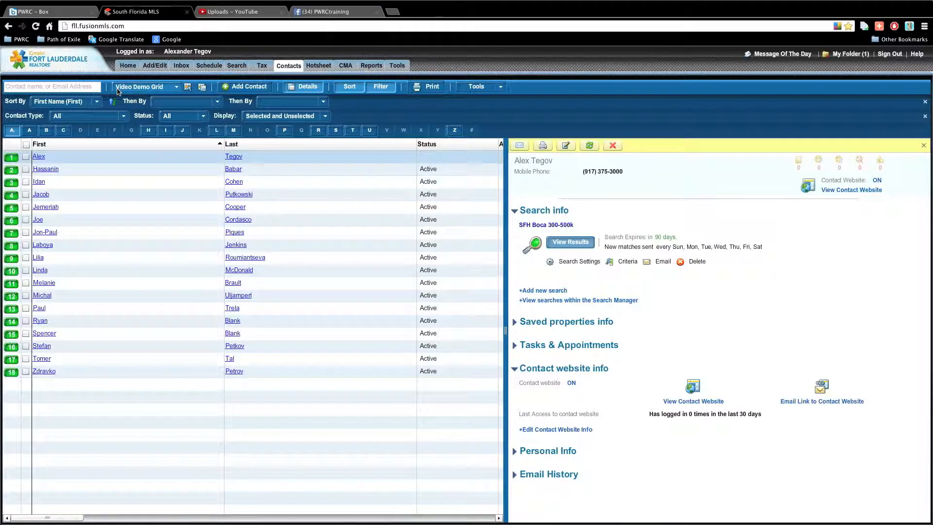
On the Home dashboard, expand and collapse Yesterday's Recent Website Activity group
left_click(128, 68)
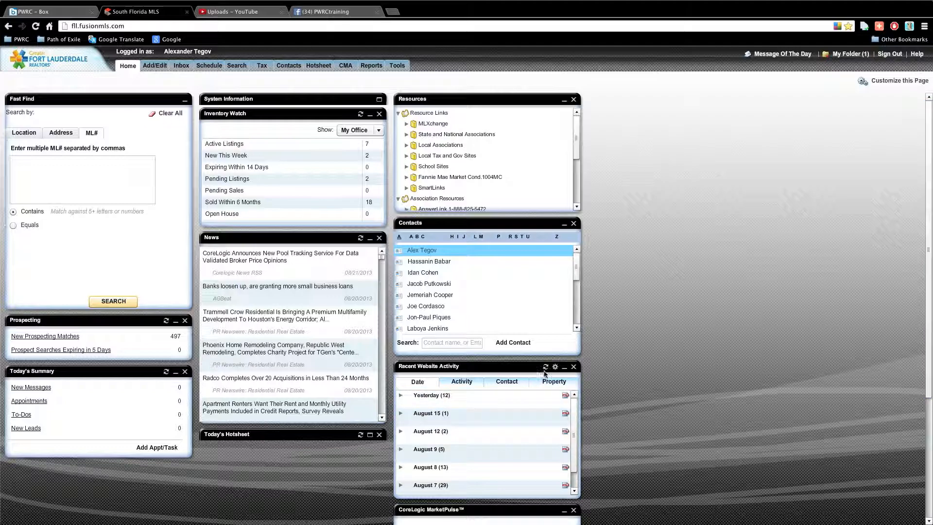
left_click(400, 396)
left_click(400, 397)
left_click(400, 397)
left_click(400, 397)
scroll(478, 414, "down", 3)
scroll(479, 414, "up", 1)
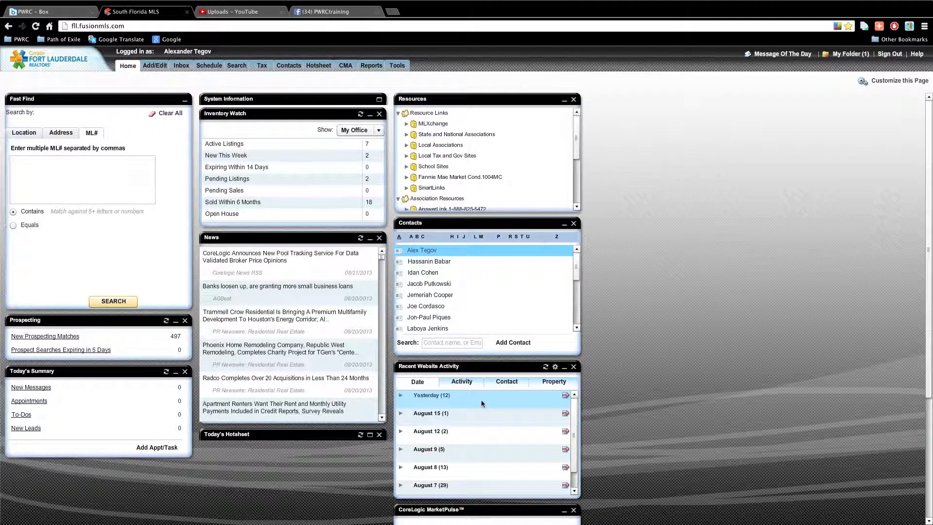
Reload Recent Website Activity, then refresh the client's record on the Contacts page
left_click(545, 368)
left_click(545, 368)
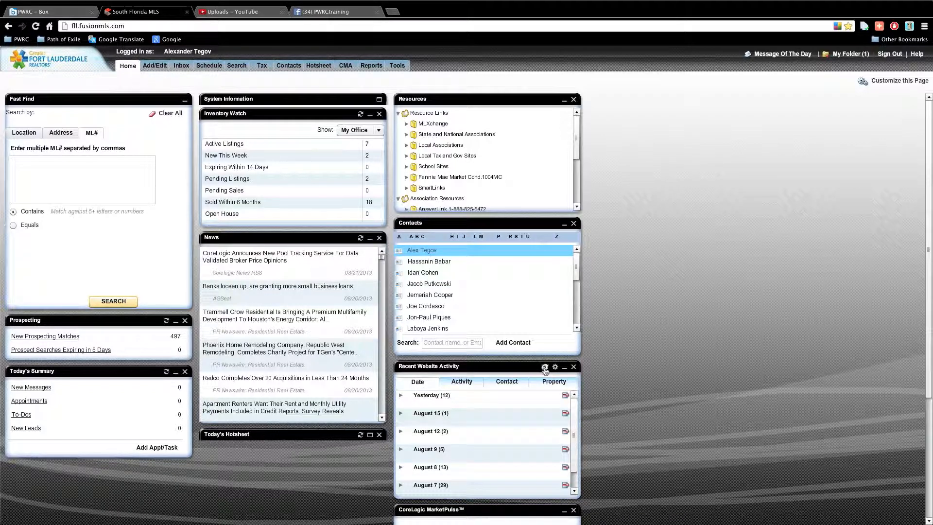
left_click(289, 68)
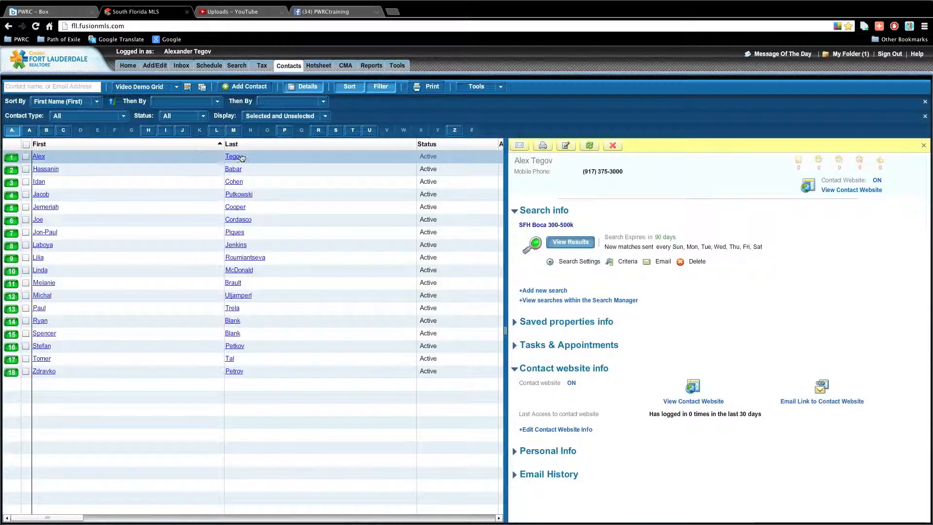
left_click(590, 145)
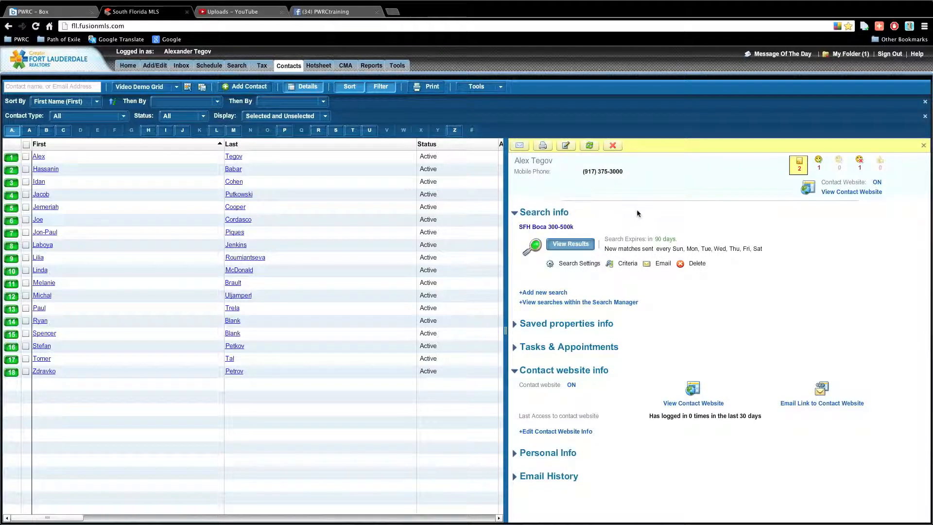
Open the client's Saved Properties and add a '$400' line to the Bermuda Village Dr note
left_click(800, 162)
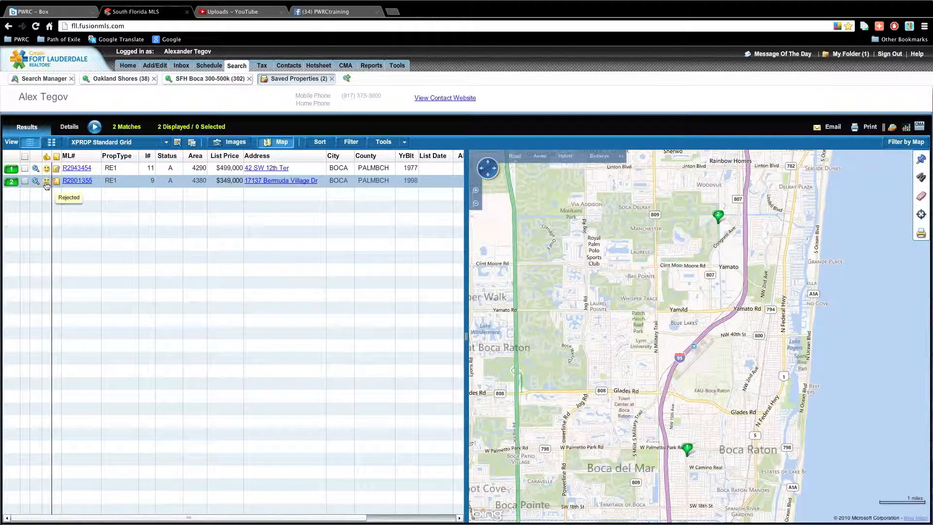
left_click(56, 182)
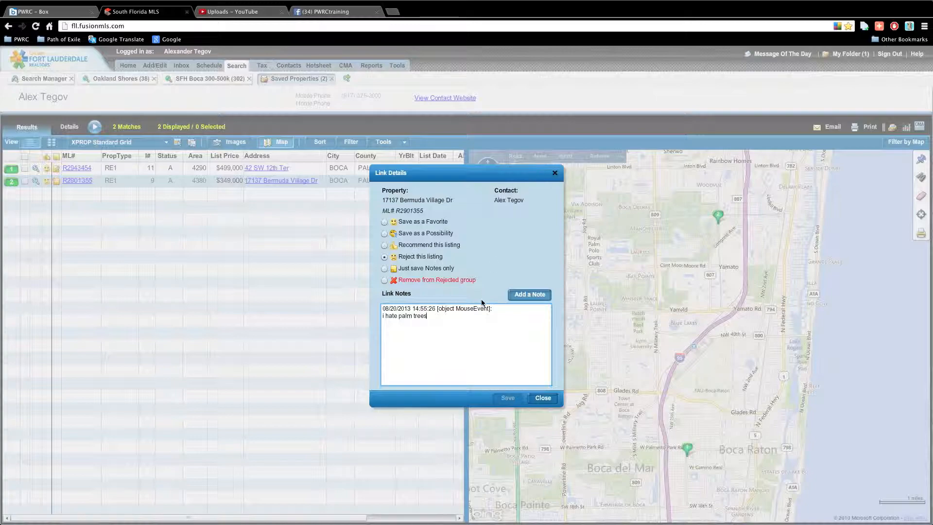
key("Return")
type("akljsdflk")
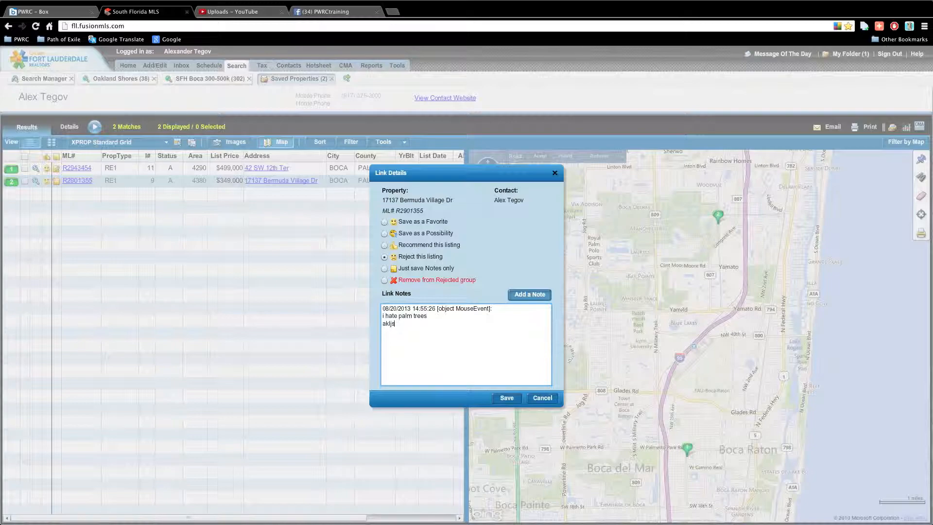
type("400")
left_click(508, 398)
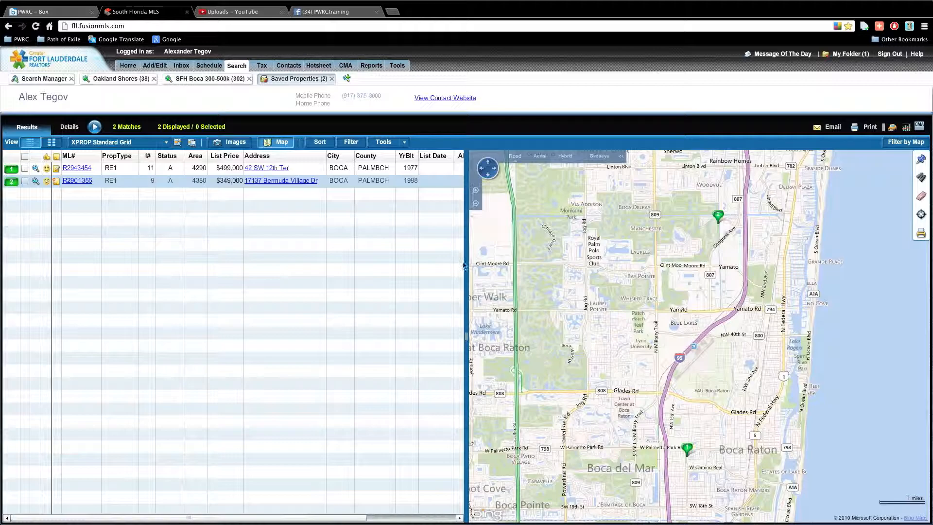
left_click(55, 168)
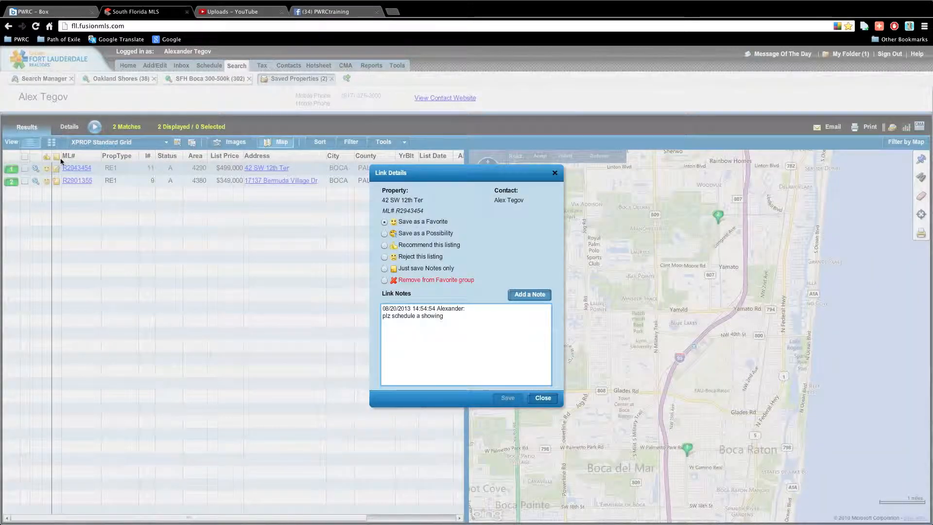
left_click(414, 204)
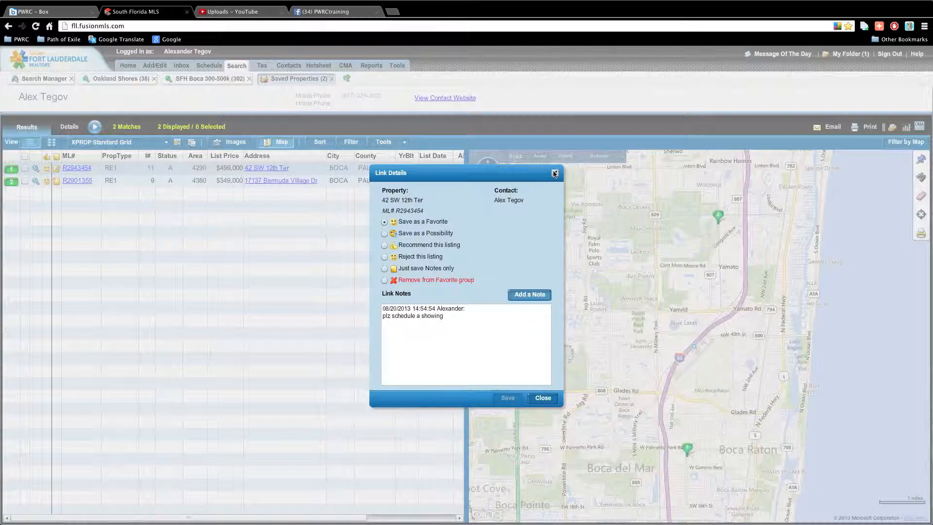
left_click(554, 173)
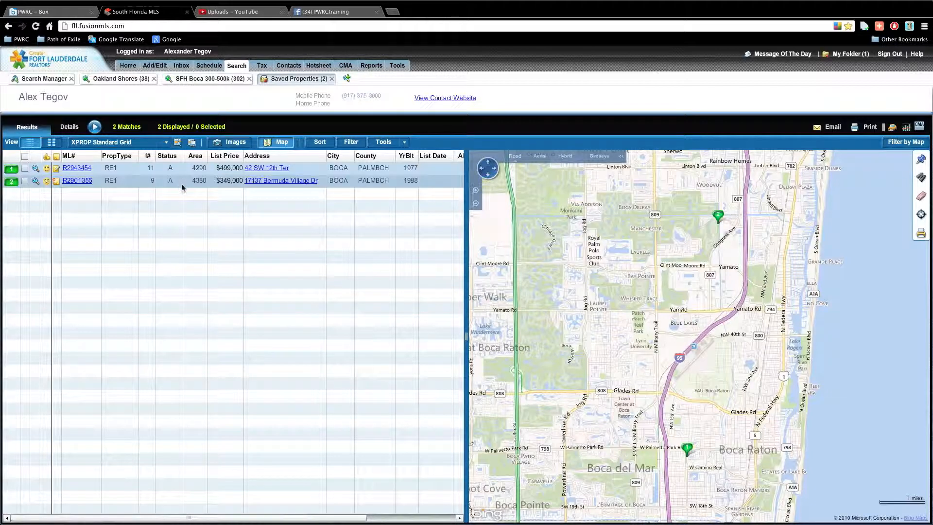
left_click(35, 168)
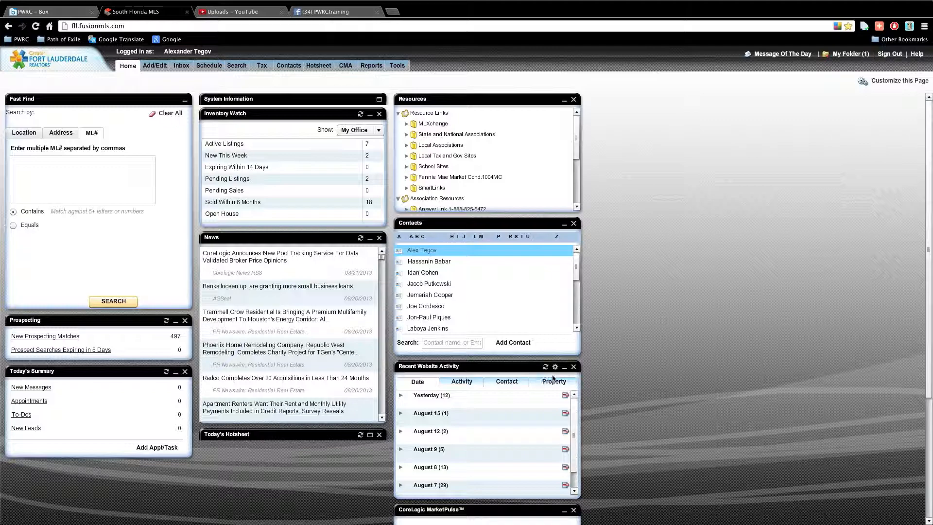
left_click(546, 367)
left_click(547, 368)
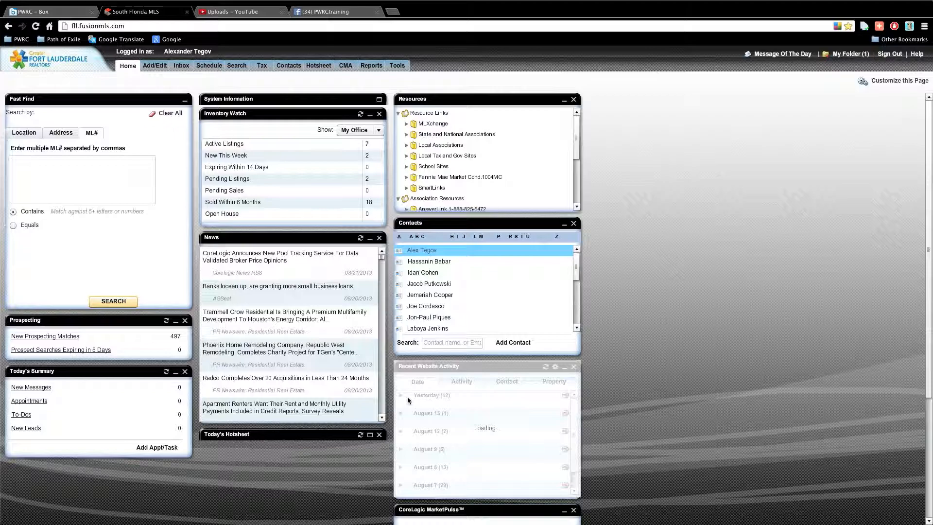
Open Contacts > Contact Manager, refresh the client's details, then reload the browser page
mouse_move(288, 67)
left_click(305, 77)
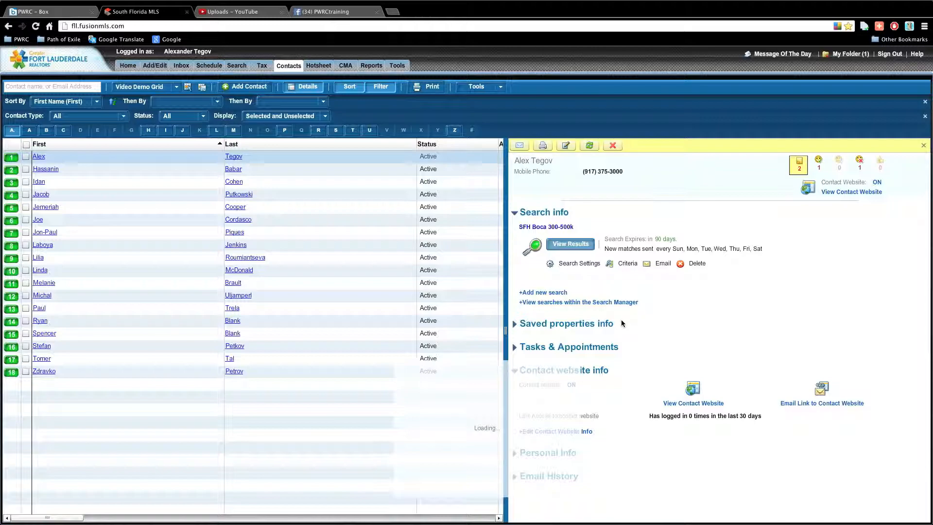
left_click(590, 146)
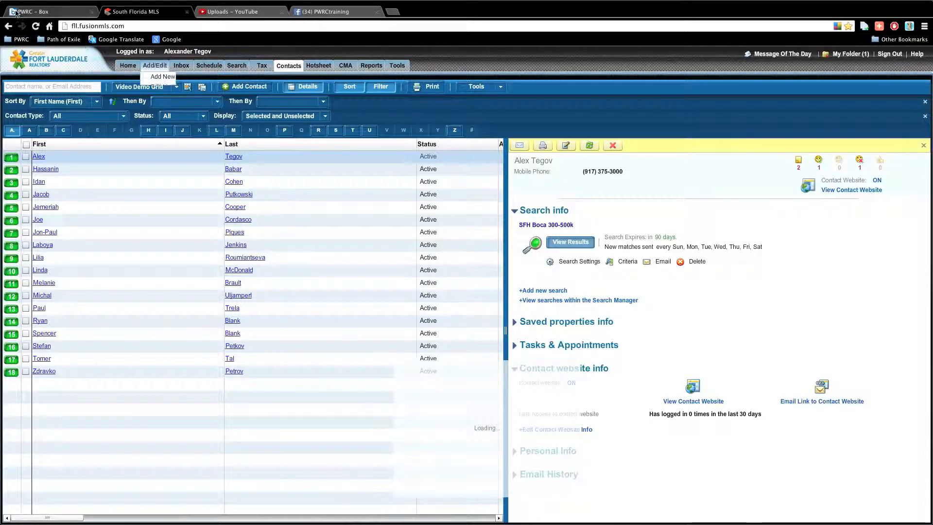
left_click(36, 26)
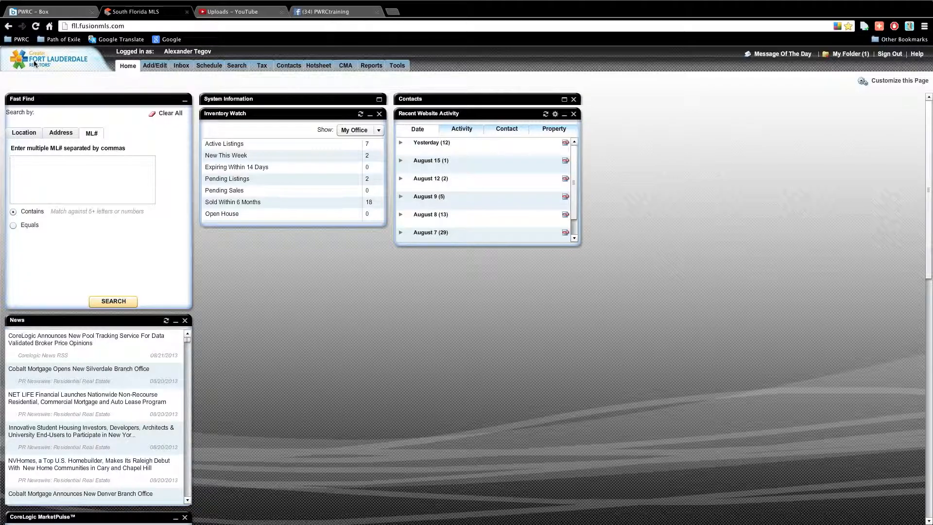
Try grouping website activity by activity type and by date, expanding yesterday's and the Favorite entries
left_click(461, 129)
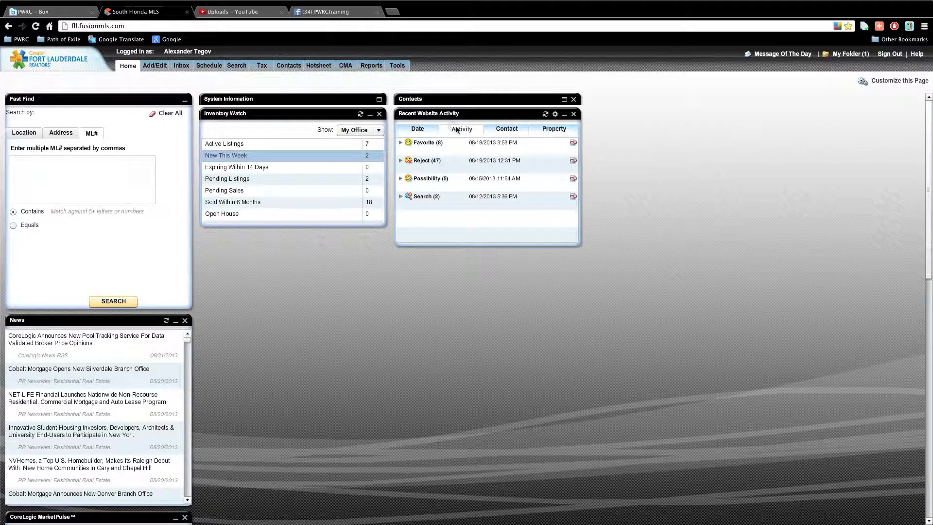
left_click(427, 130)
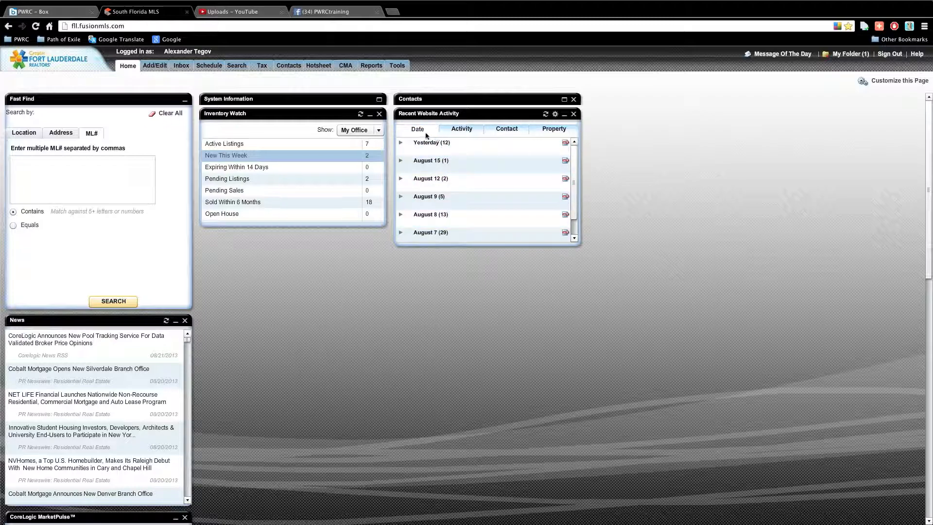
left_click(398, 143)
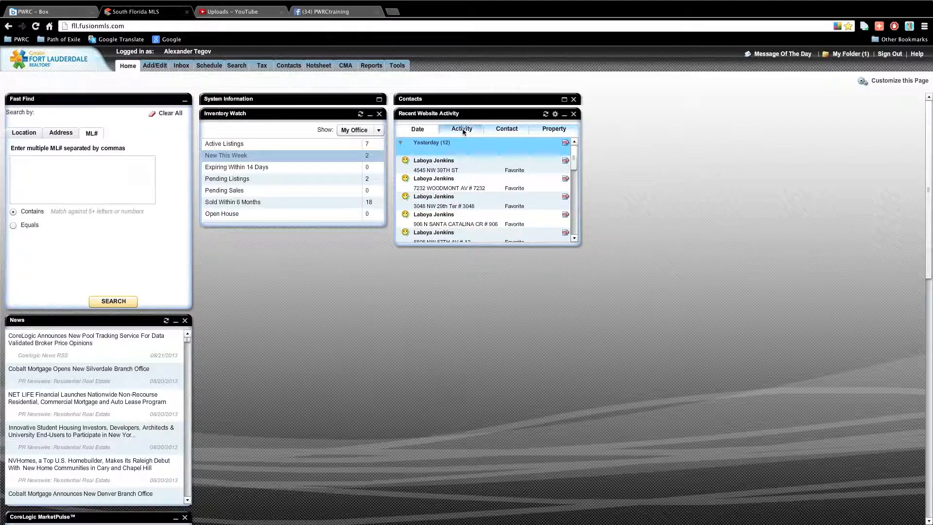
left_click(461, 129)
left_click(400, 142)
mouse_move(575, 175)
left_mouse_down()
mouse_move(569, 228)
mouse_move(573, 167)
left_mouse_up()
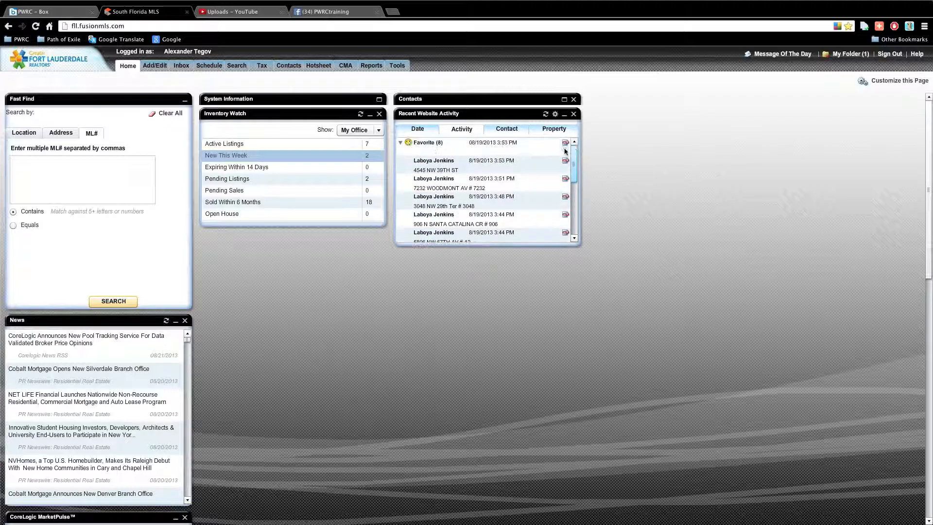
Group the activity by contact and briefly expand the first two contacts' entries
left_click(507, 129)
left_click(401, 142)
left_click(400, 142)
left_click(401, 161)
left_click(400, 160)
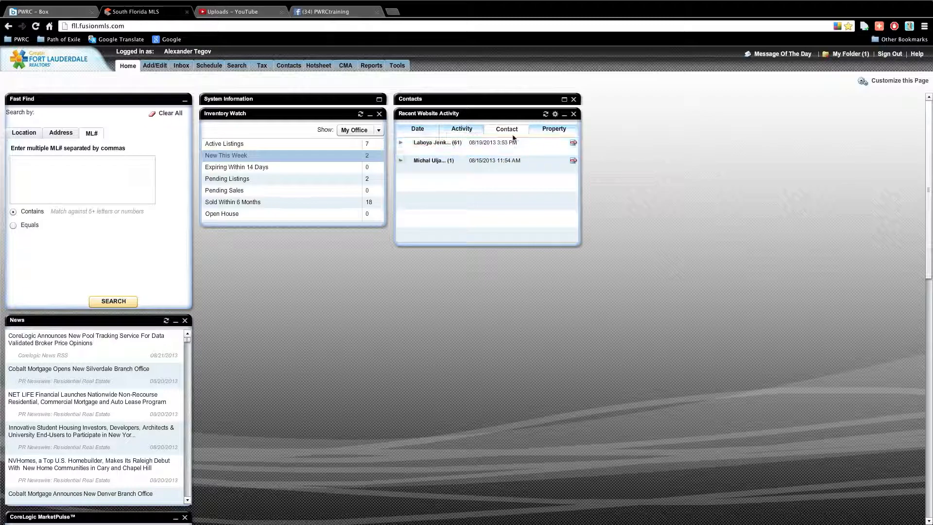
Group the activity by property and briefly expand the first address's details
left_click(540, 129)
left_click(400, 143)
left_click(400, 142)
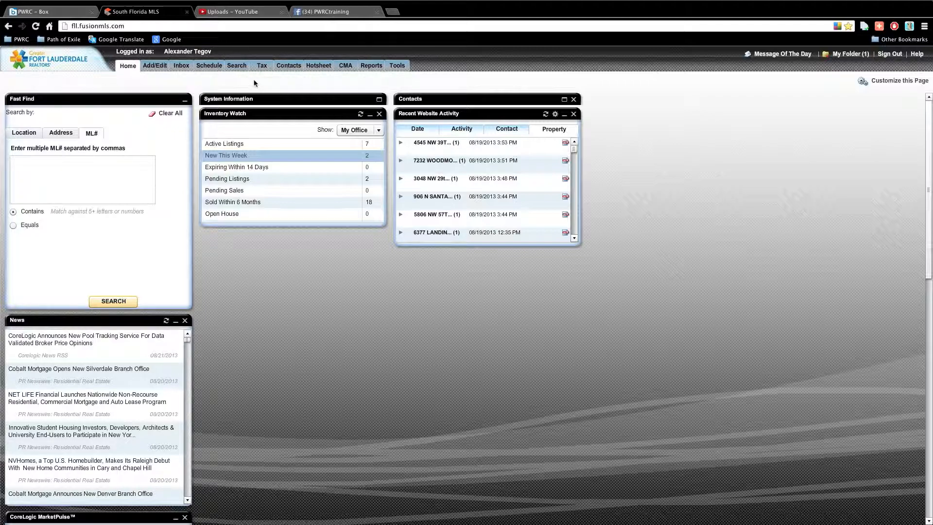
Move the News panel to the middle column and dock CoreLogic MarketPulse in the right column
left_click_drag(96, 317, 308, 248)
left_click_drag(160, 320, 518, 293)
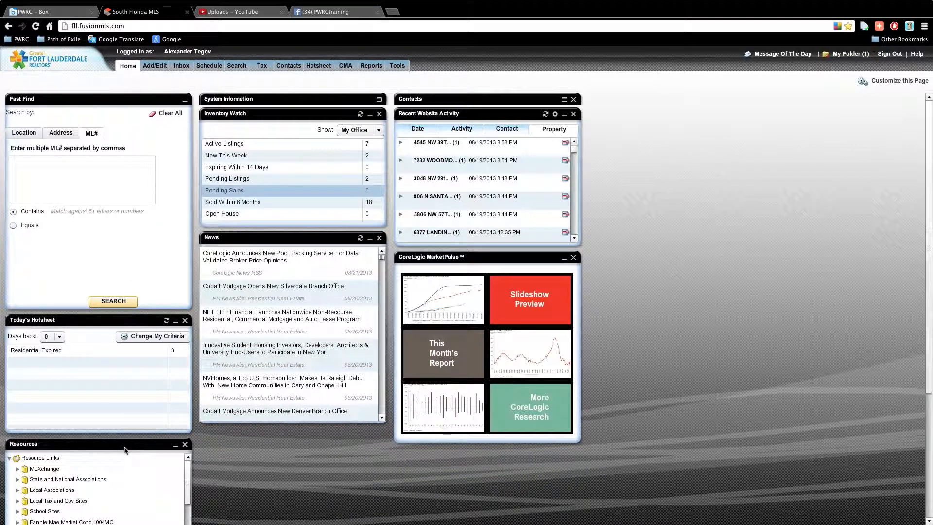